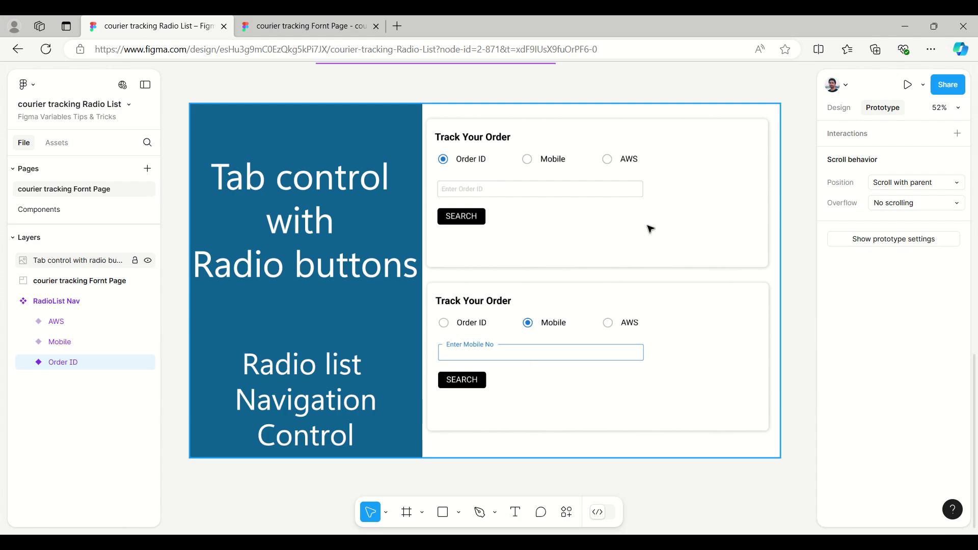
# In the running prototype, switch the form between Mobile, Order ID and back to Mobile.
pyautogui.scroll(1, 576, 234)
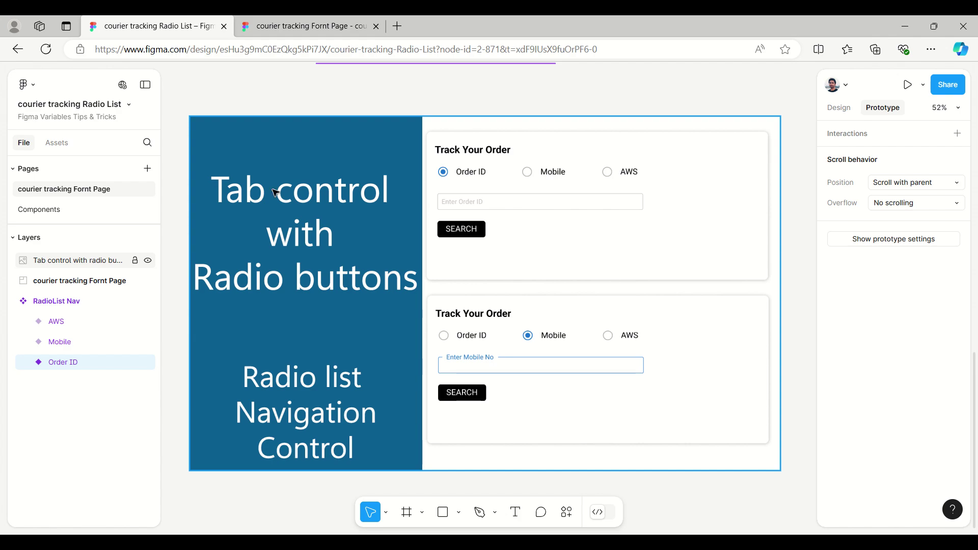
pyautogui.click(307, 26)
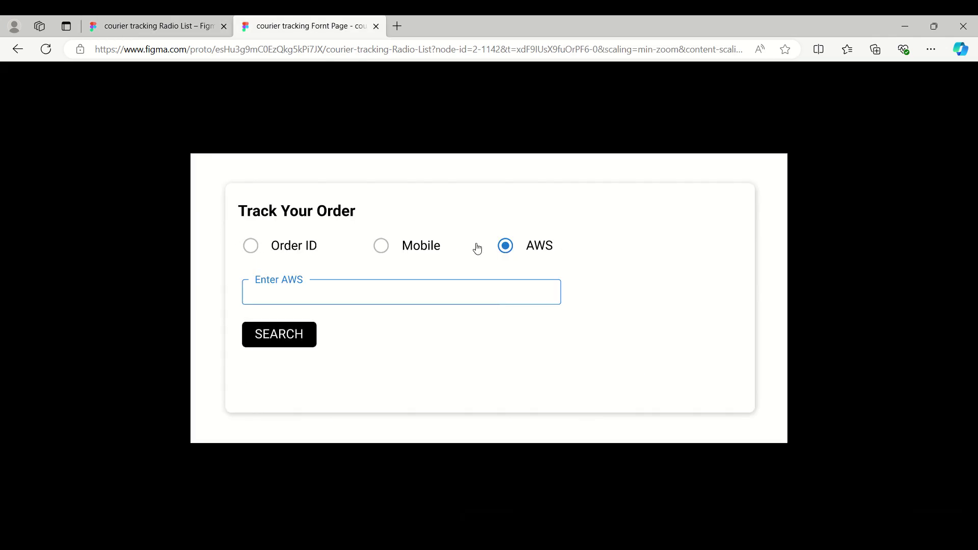
pyautogui.click(415, 253)
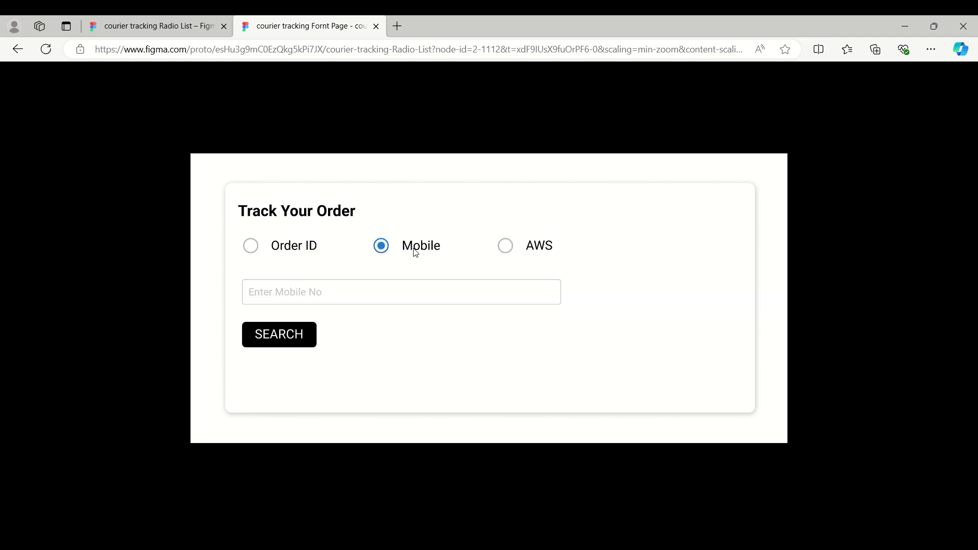
pyautogui.click(396, 294)
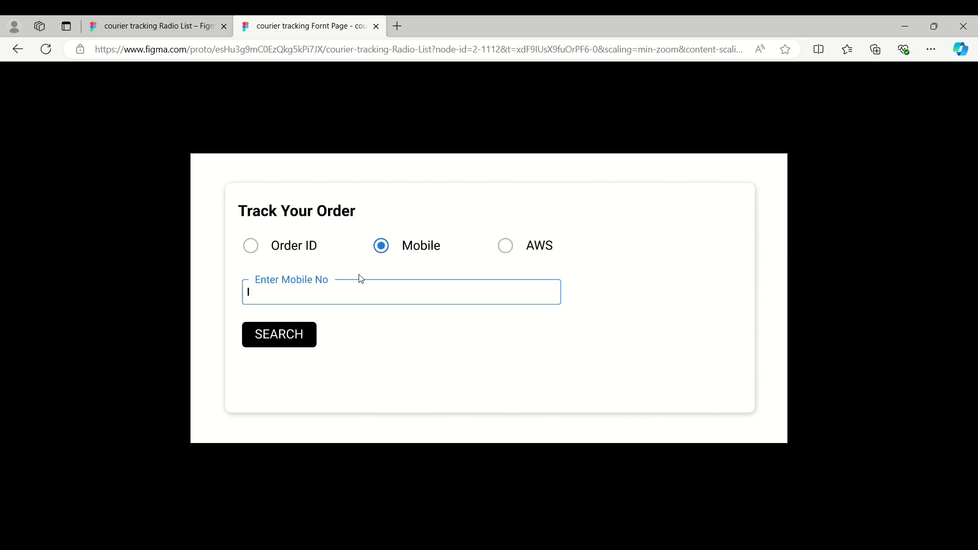
pyautogui.click(290, 247)
pyautogui.click(324, 299)
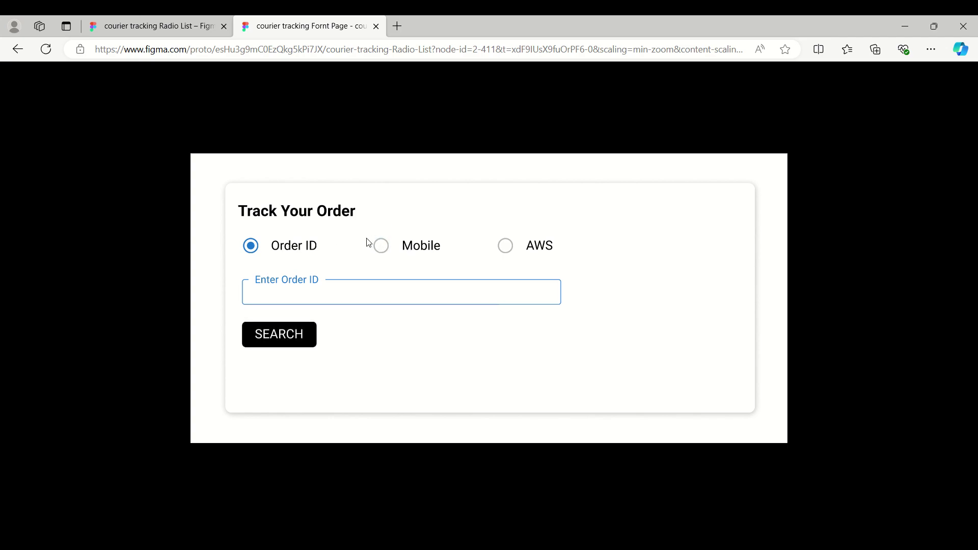
pyautogui.click(418, 248)
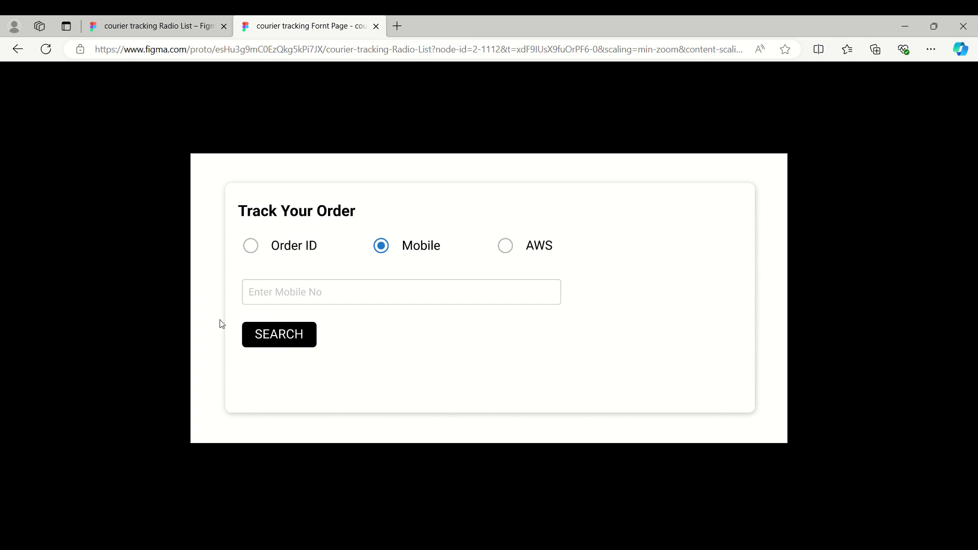
# Return to the design file and zoom around the courier tracking Fornt Page frames.
pyautogui.click(152, 20)
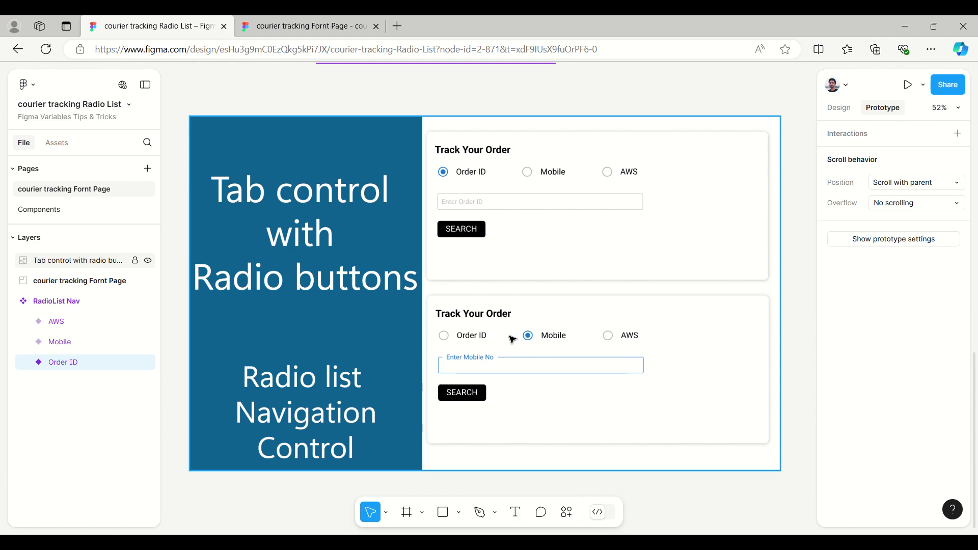
pyautogui.scroll(-5, 488, 320)
pyautogui.scroll(-2, 488, 321)
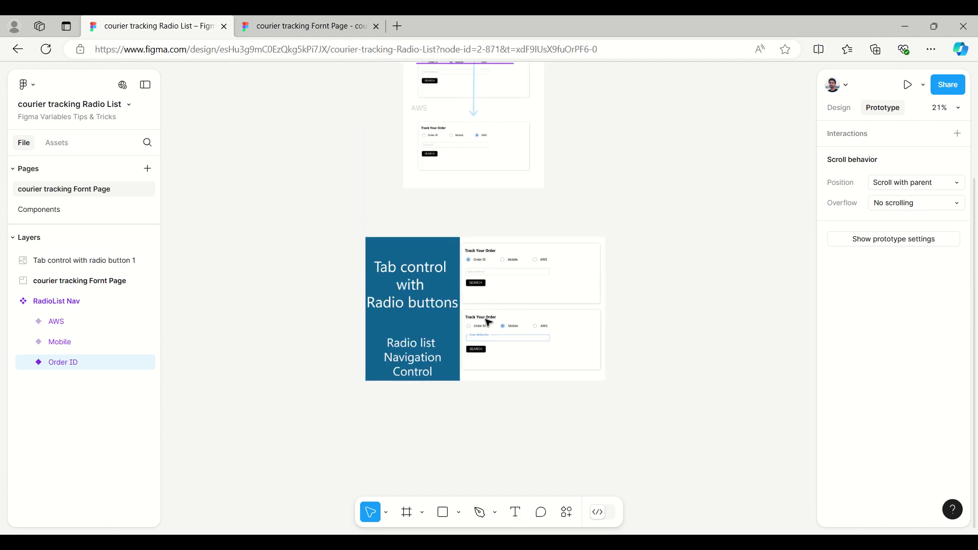
pyautogui.scroll(-3, 576, 261)
pyautogui.scroll(3, 576, 262)
pyautogui.scroll(5, 550, 261)
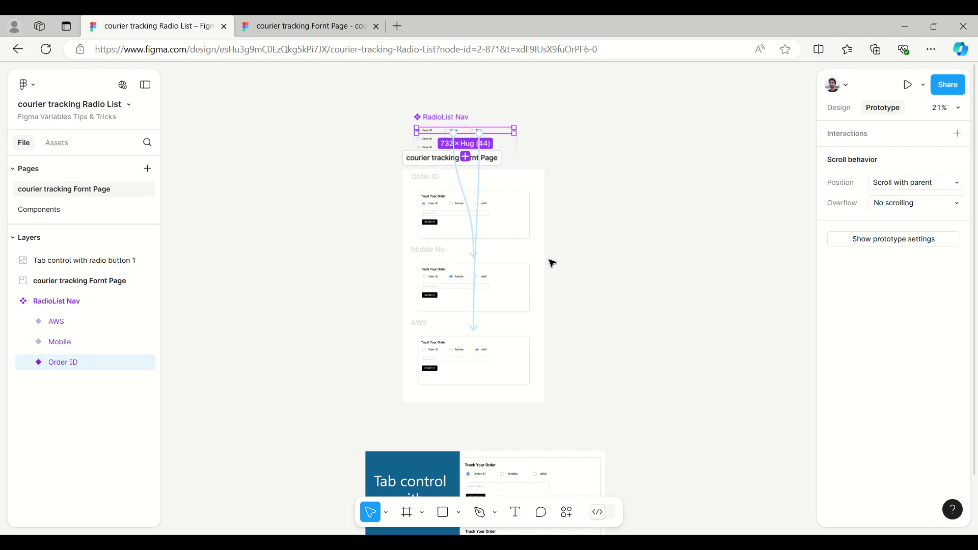
pyautogui.scroll(2, 497, 270)
# Clear the canvas selection and show the page's Design properties.
pyautogui.click(622, 140)
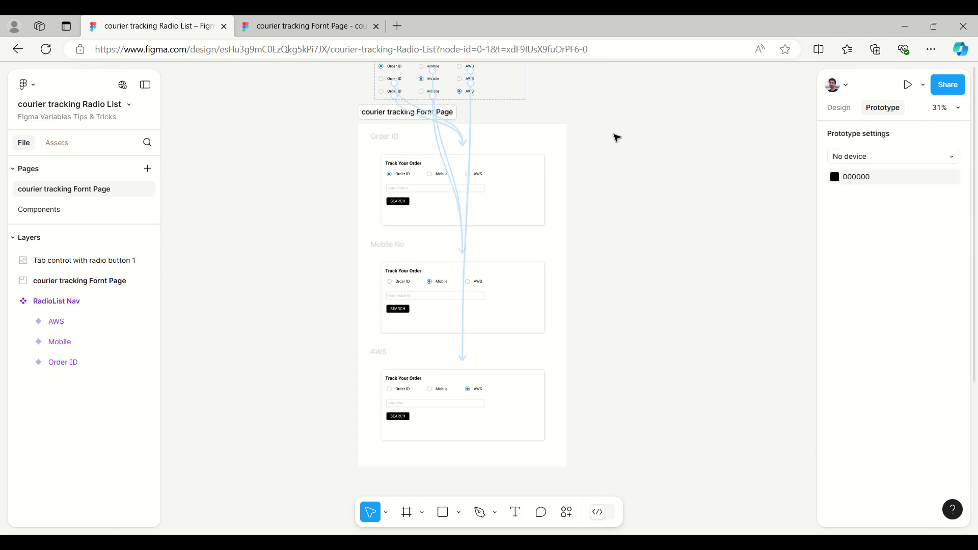
pyautogui.click(840, 107)
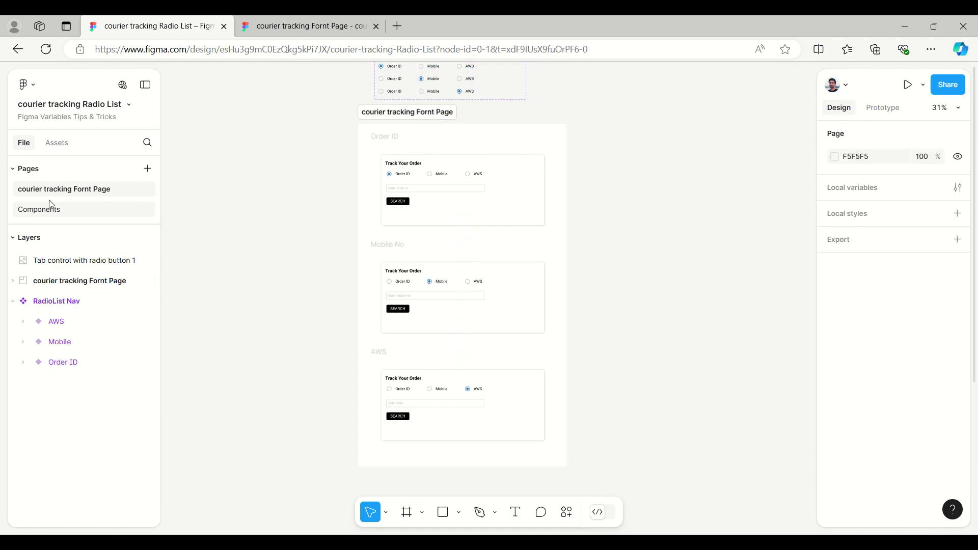
pyautogui.scroll(-2, 421, 146)
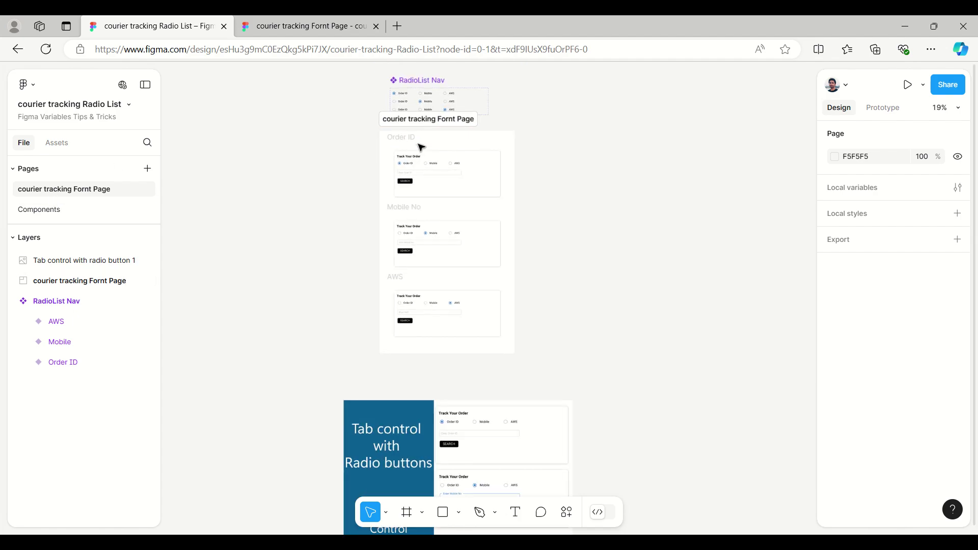
pyautogui.scroll(5, 421, 146)
pyautogui.scroll(1, 421, 147)
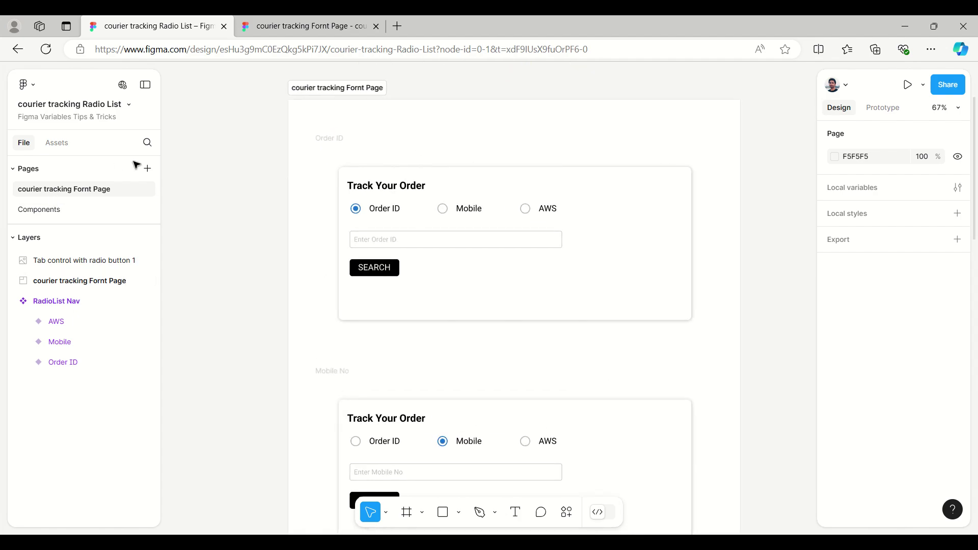
# Go to the Components page and deselect the TrackingForm component set.
pyautogui.click(29, 216)
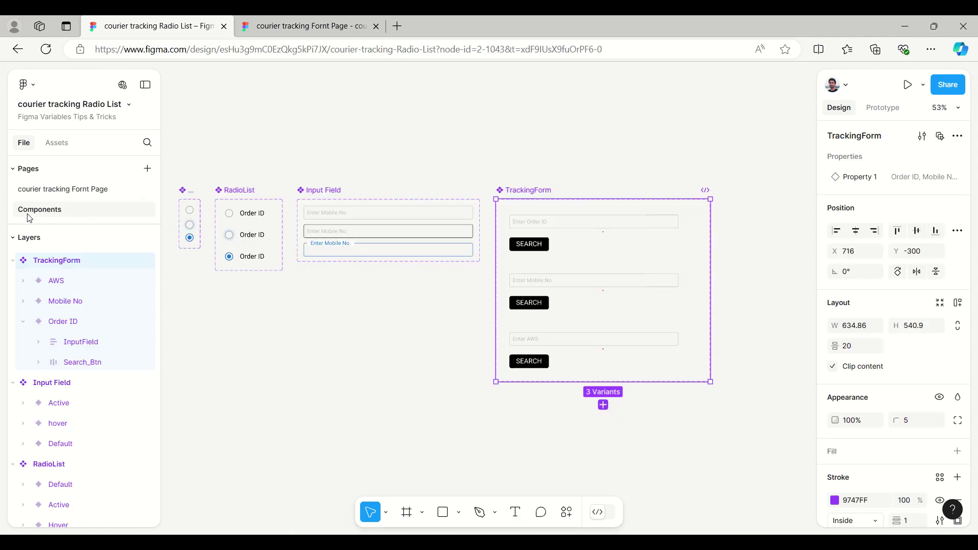
pyautogui.click(777, 332)
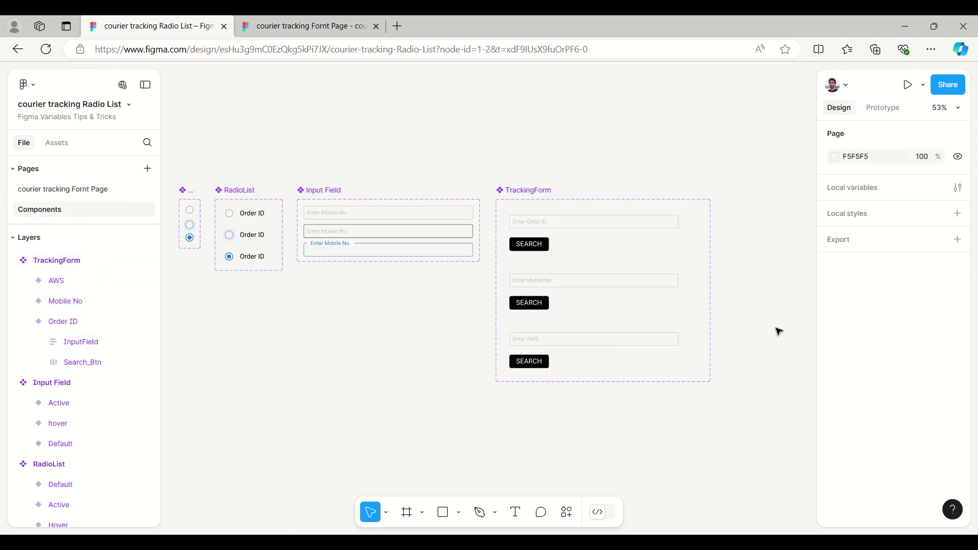
pyautogui.scroll(5, 298, 211)
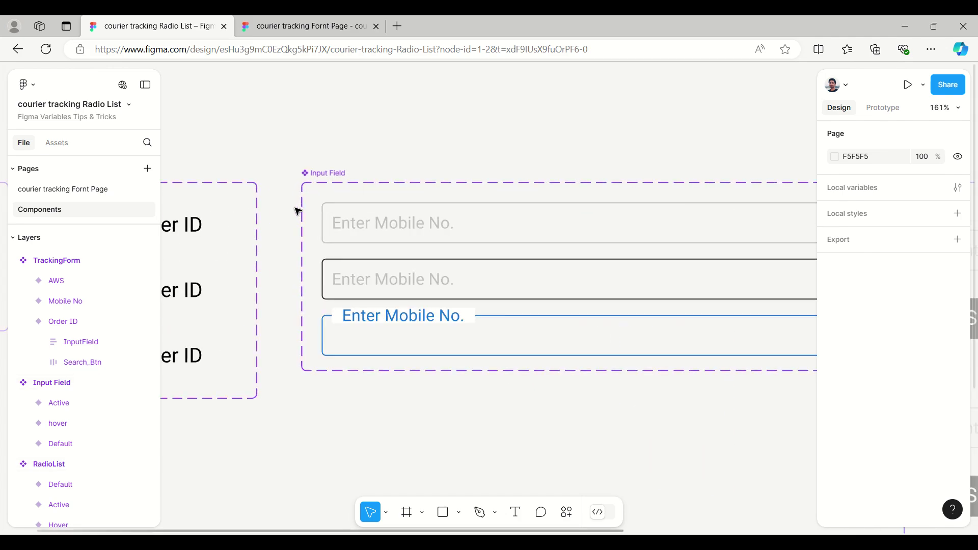
# Inspect the Input Field's Default, hover and Active variants, then move to Radio_Icon.
pyautogui.click(469, 219)
pyautogui.click(469, 264)
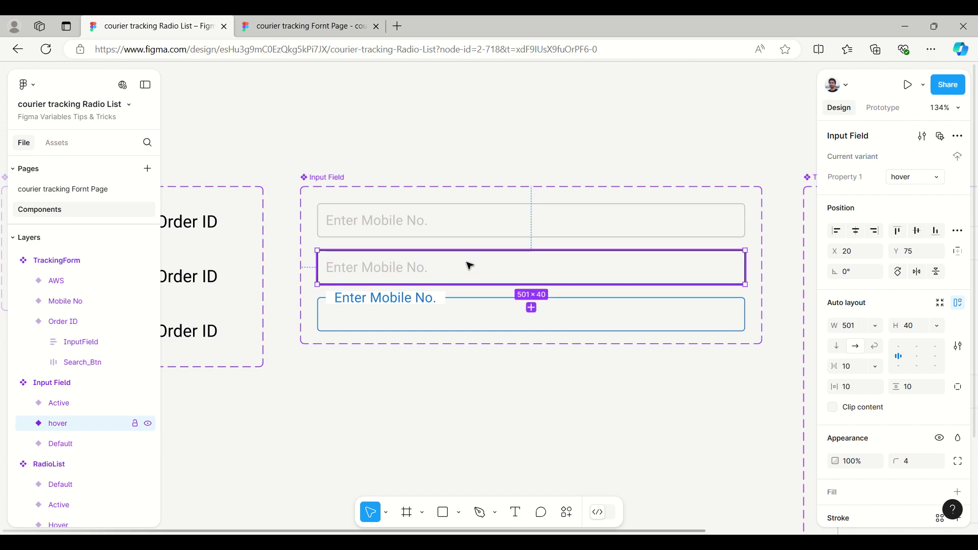
pyautogui.click(468, 313)
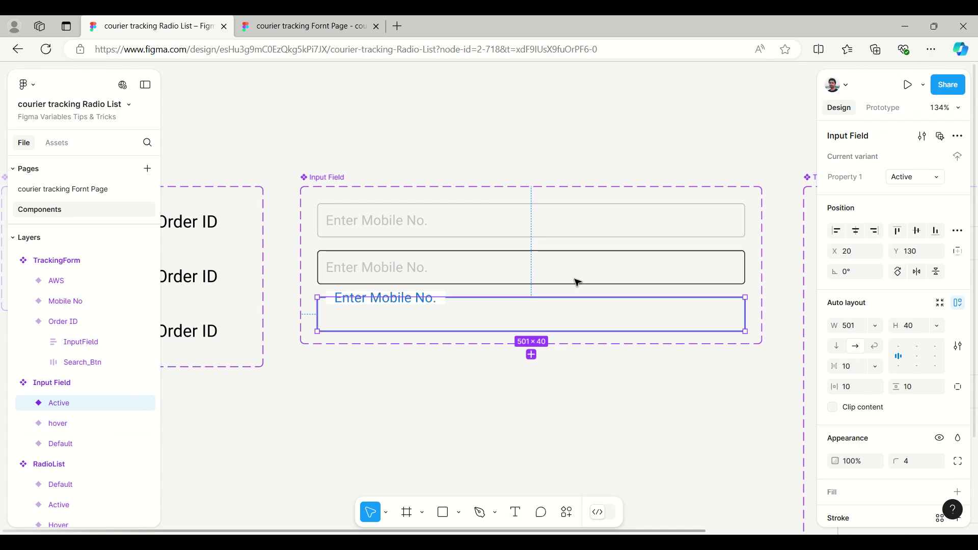
pyautogui.scroll(-3, 703, 263)
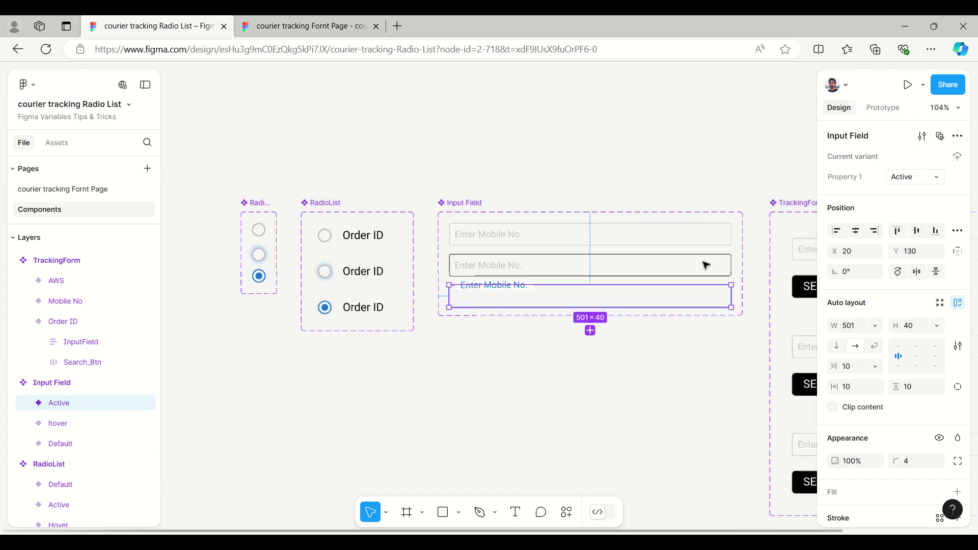
pyautogui.scroll(-2, 705, 265)
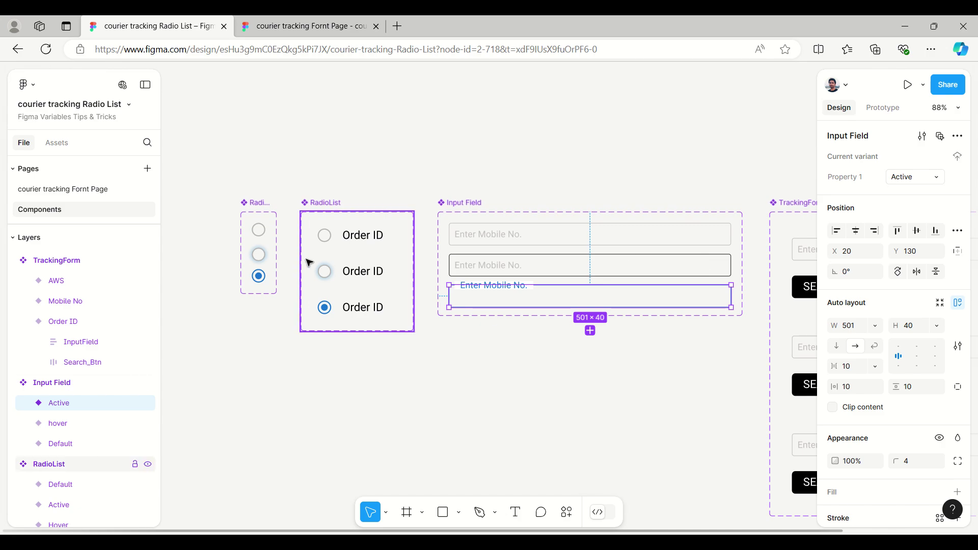
pyautogui.scroll(3, 237, 210)
pyautogui.scroll(4, 236, 211)
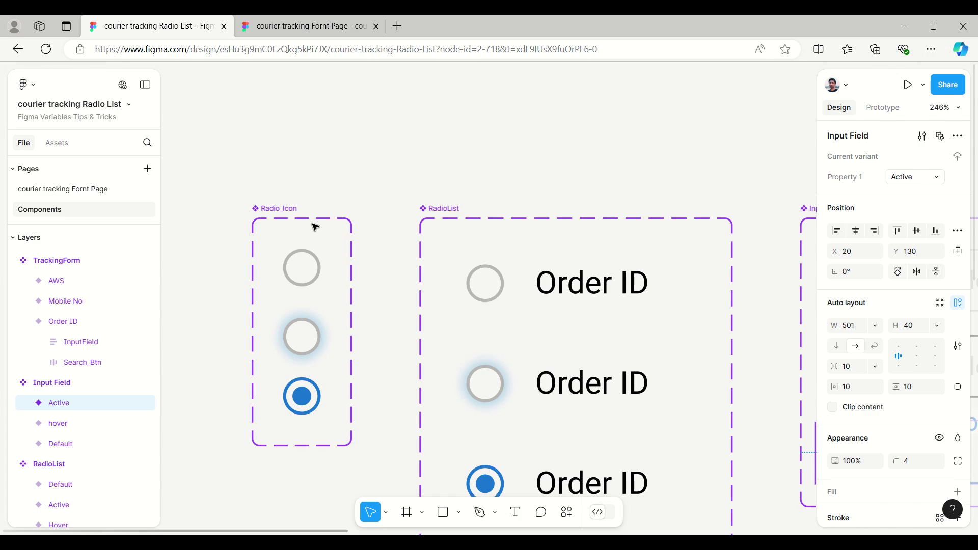
pyautogui.click(310, 280)
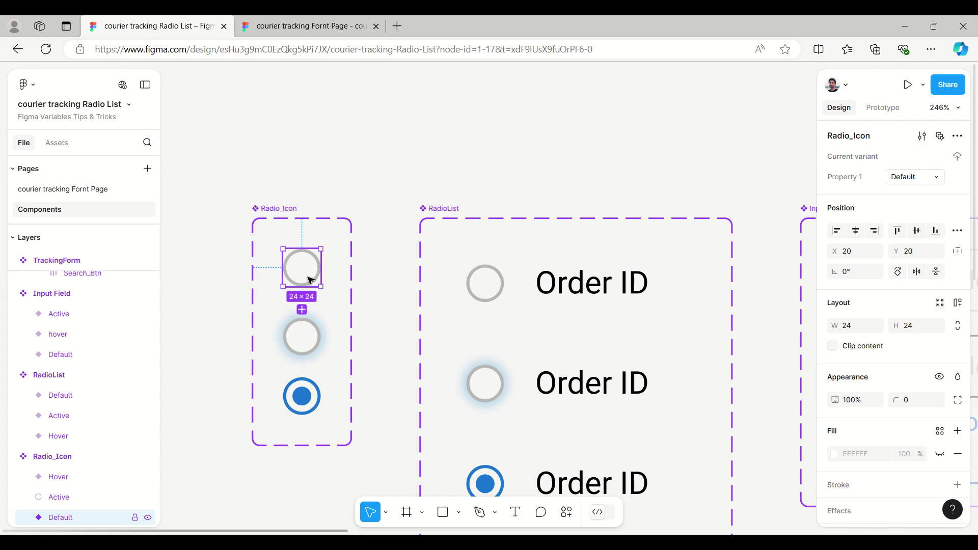
pyautogui.click(319, 334)
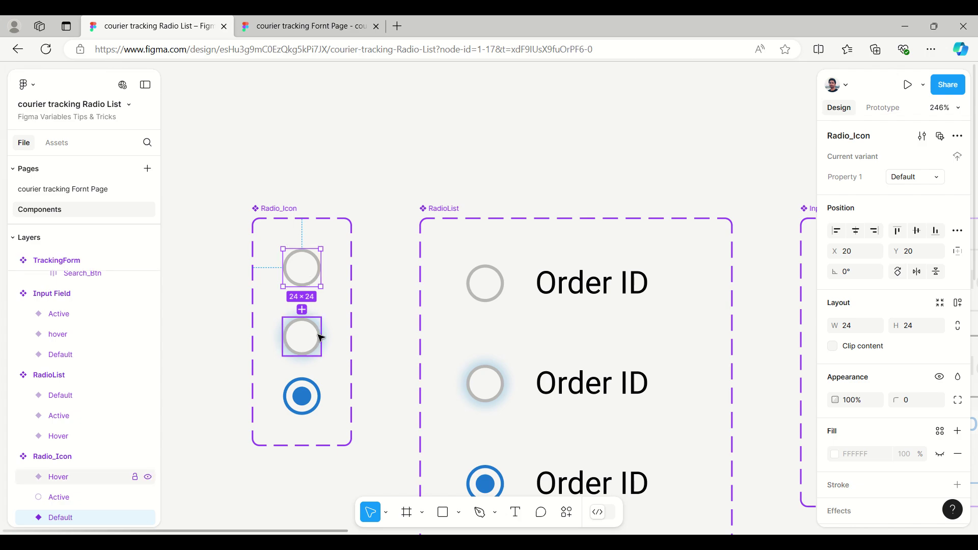
pyautogui.click(321, 402)
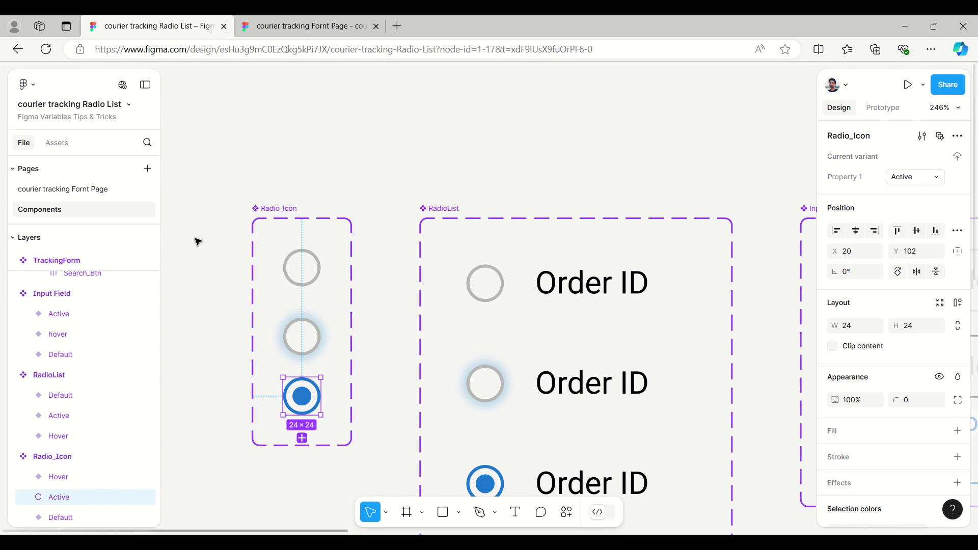
pyautogui.scroll(-3, 197, 239)
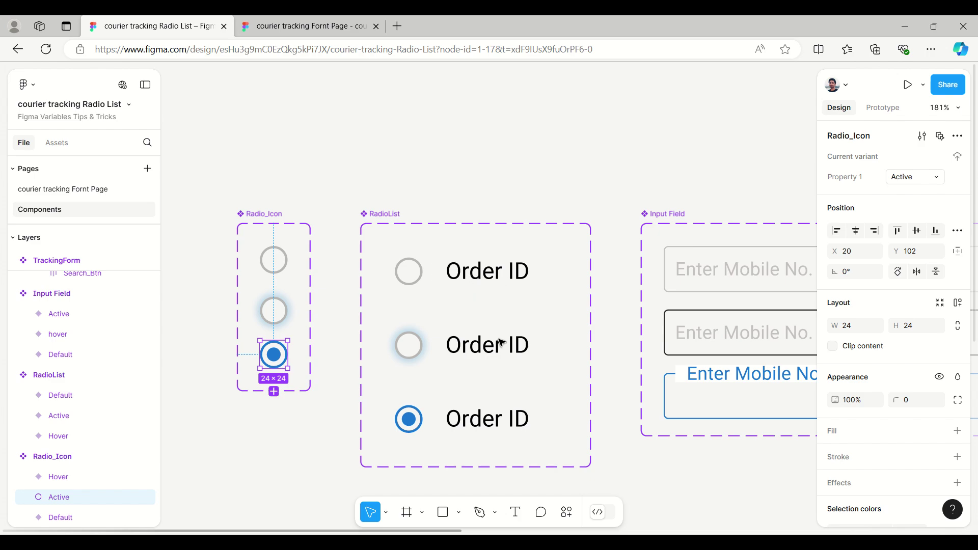
pyautogui.click(385, 217)
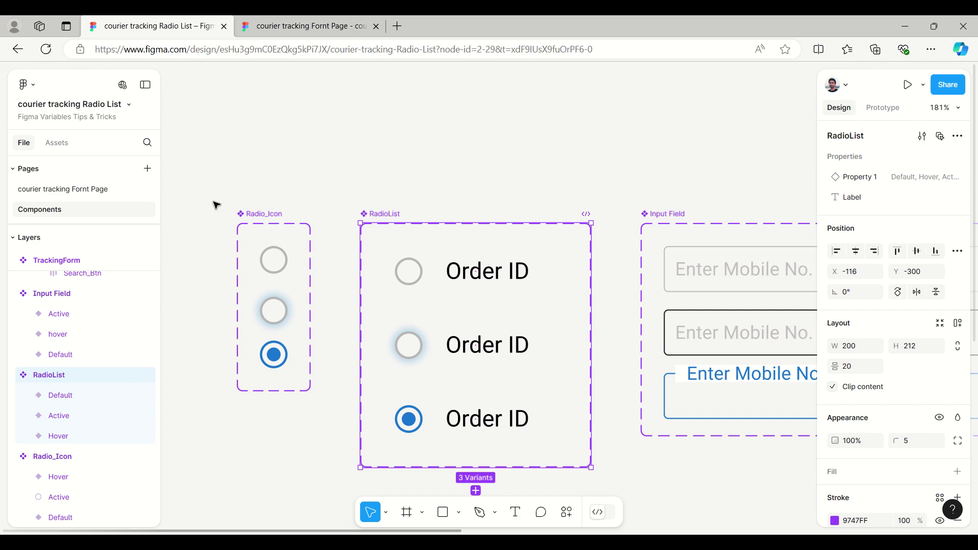
pyautogui.scroll(-2, 217, 218)
pyautogui.scroll(-10, 216, 218)
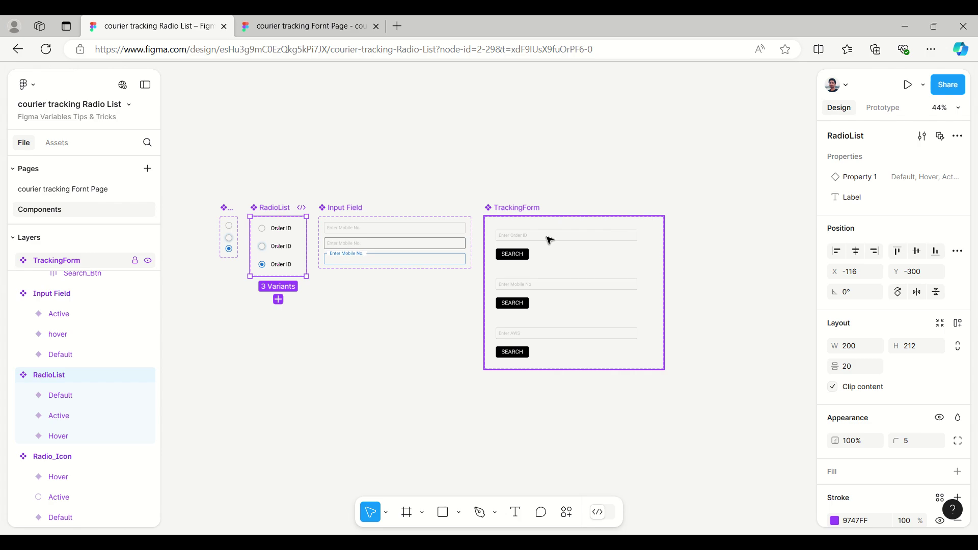
pyautogui.scroll(5, 412, 238)
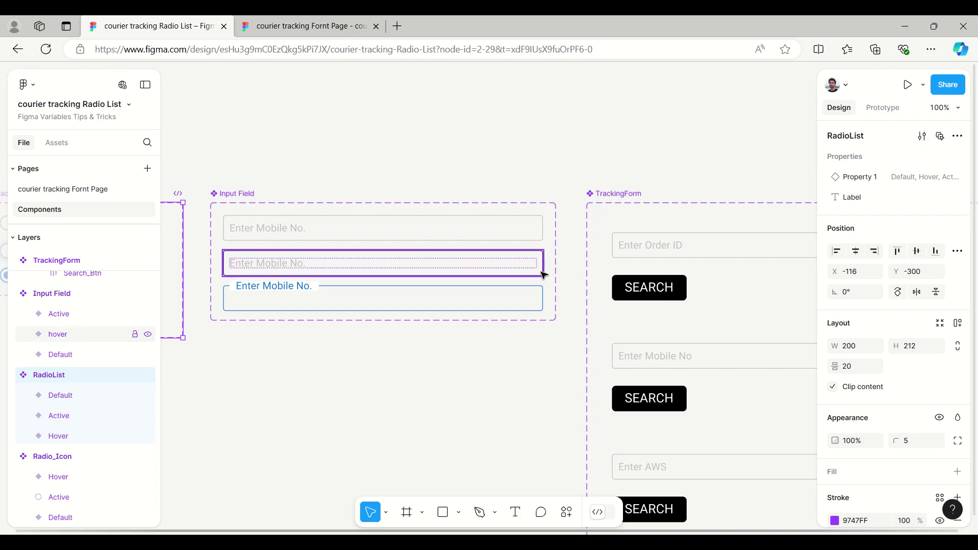
# On the courier tracking Fornt Page page, select the Fornt Page section.
pyautogui.click(29, 189)
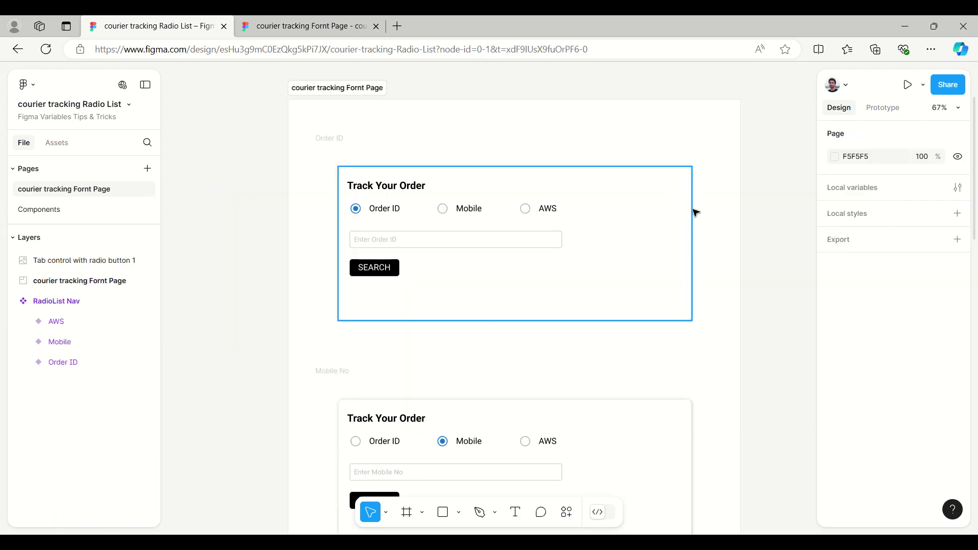
pyautogui.click(532, 196)
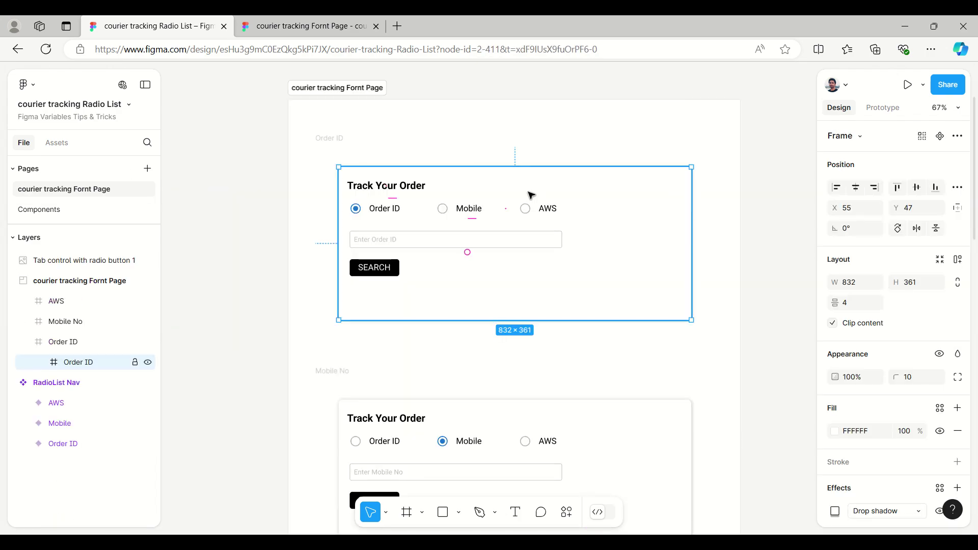
pyautogui.click(305, 102)
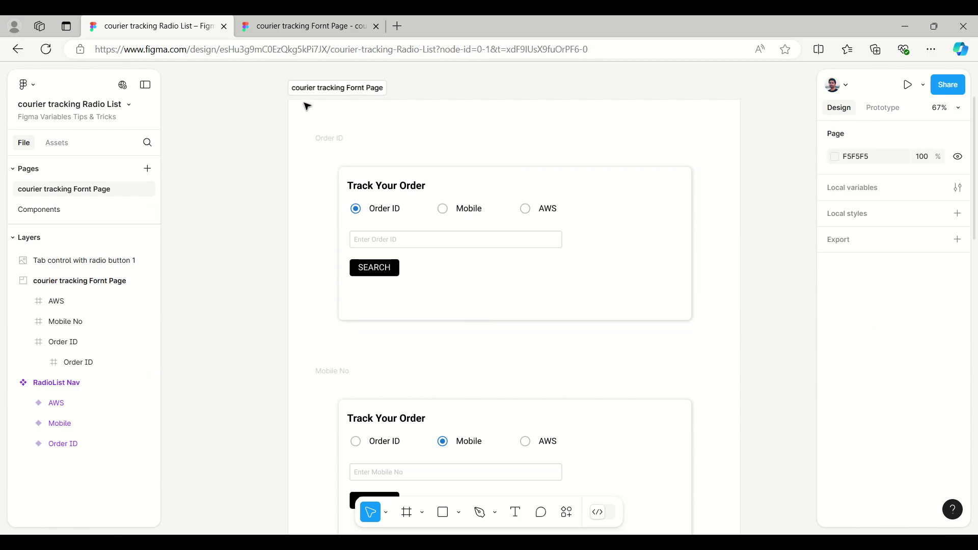
pyautogui.click(335, 91)
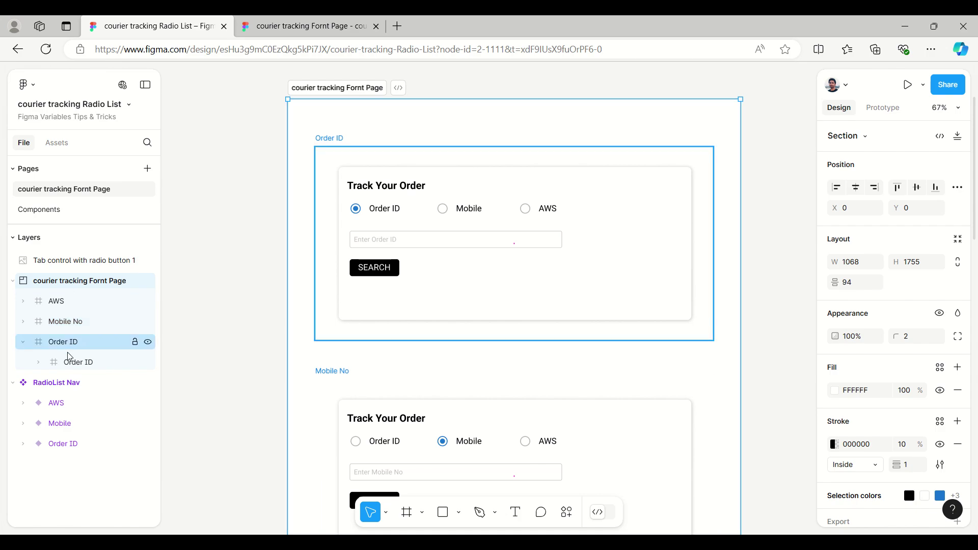
# Select the AWS, Mobile No and Order ID frames in turn from the layers.
pyautogui.click(59, 308)
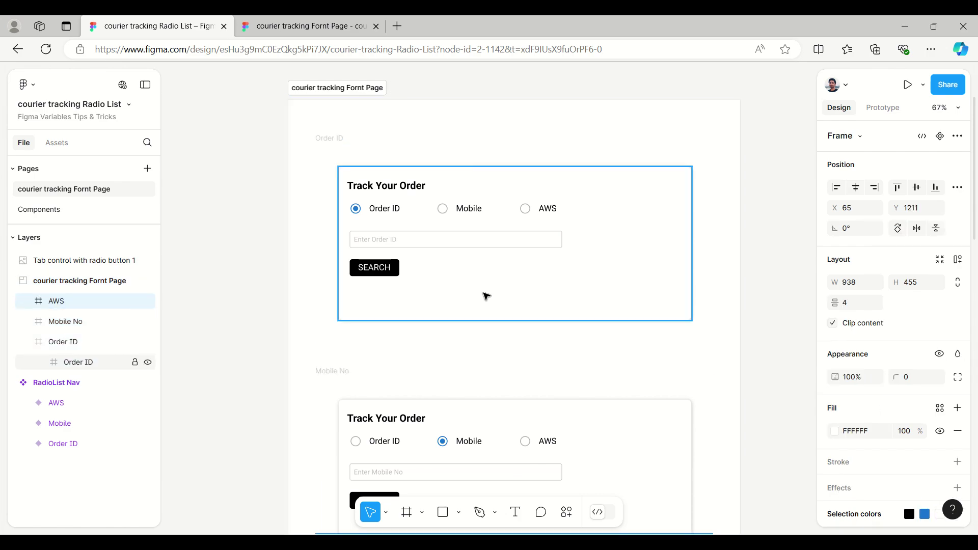
pyautogui.scroll(-5, 485, 295)
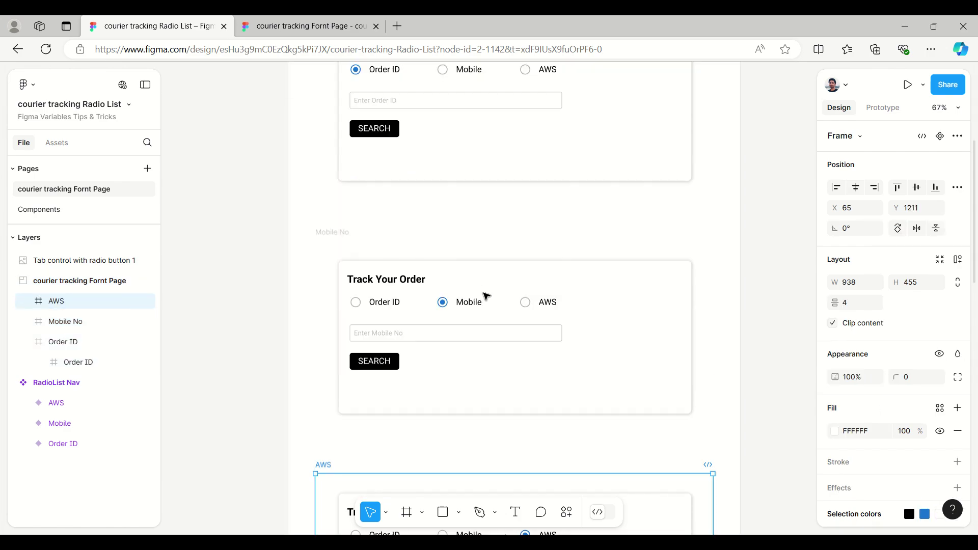
pyautogui.click(65, 321)
pyautogui.scroll(1, 408, 307)
pyautogui.scroll(5, 408, 307)
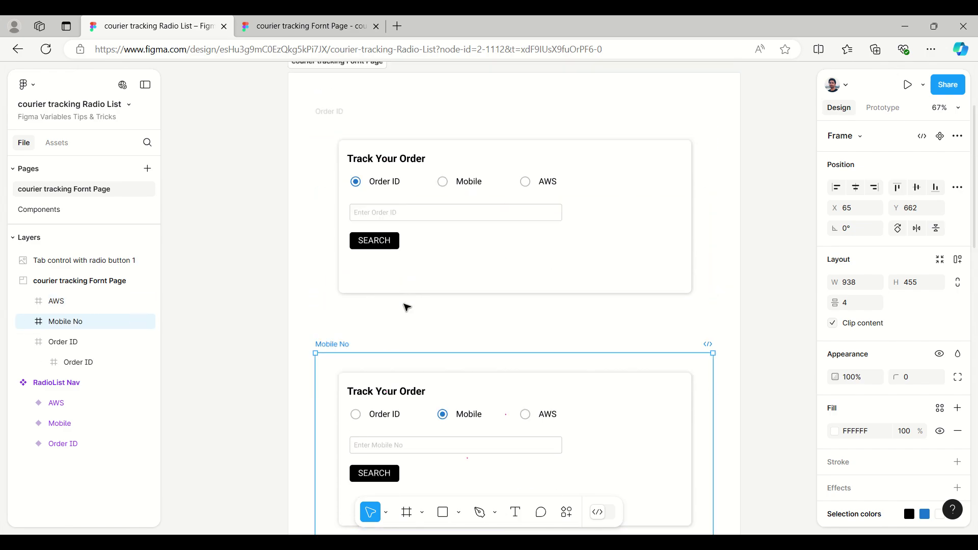
pyautogui.click(62, 344)
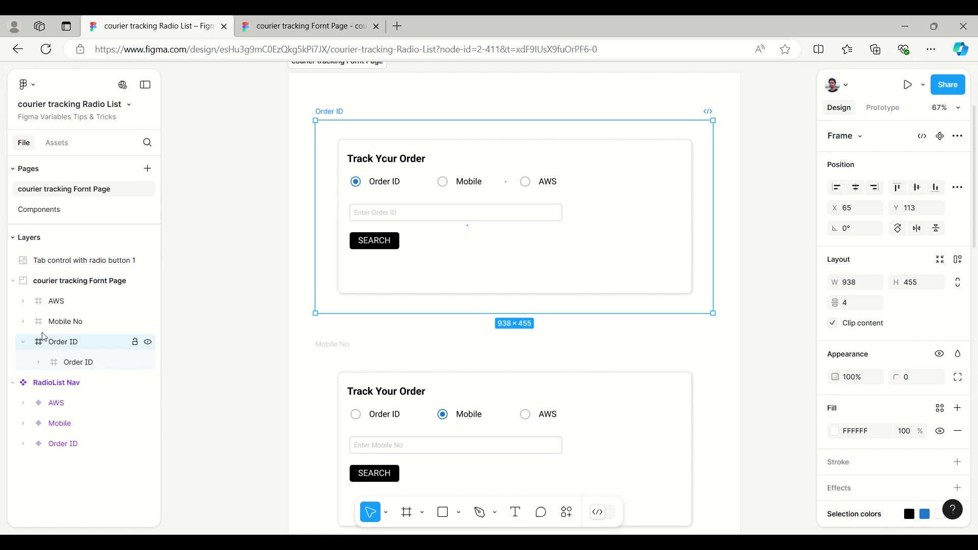
# Expand the nested Order ID frame and select its RadioList Nav instance.
pyautogui.click(38, 364)
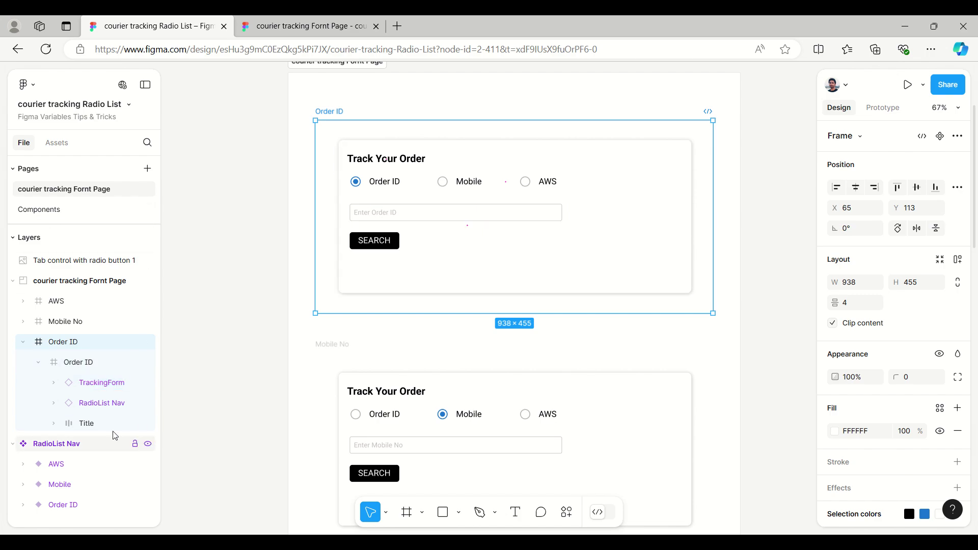
pyautogui.click(100, 404)
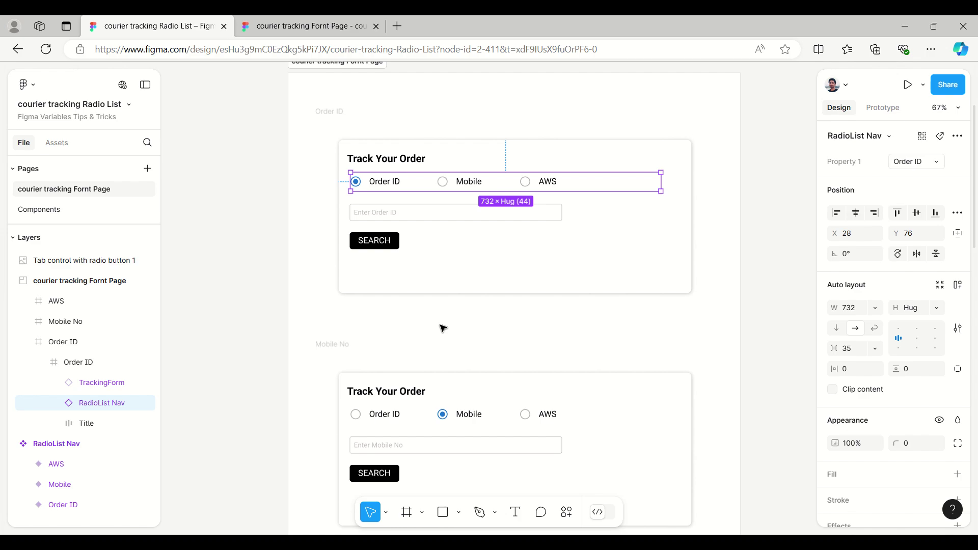
pyautogui.scroll(5, 443, 327)
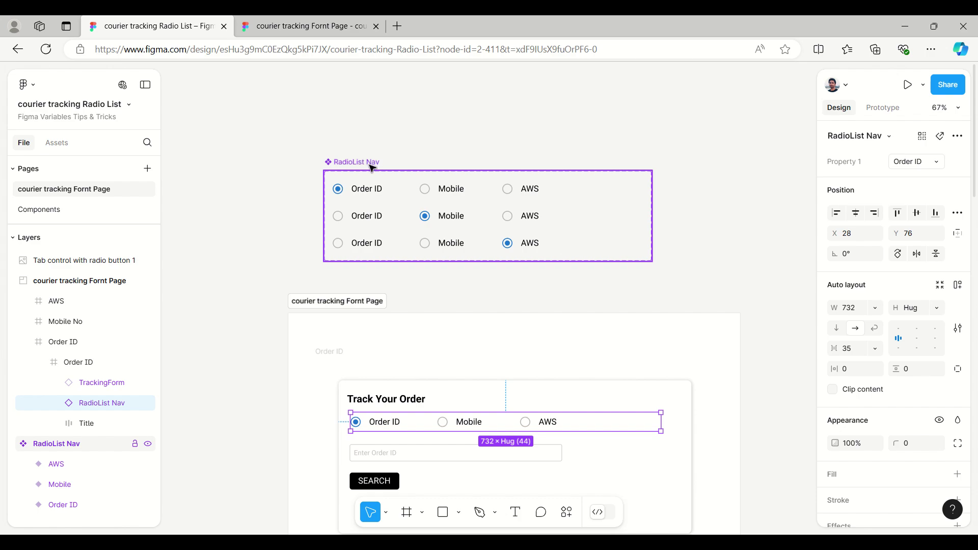
# In Prototype mode, select the Mobile option inside RadioList Nav's Order ID variant.
pyautogui.click(877, 109)
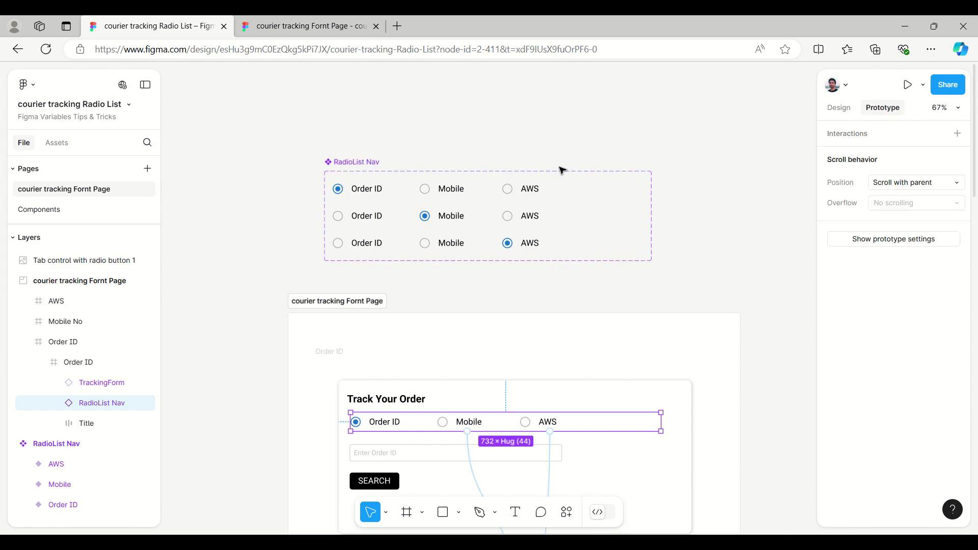
pyautogui.click(449, 188)
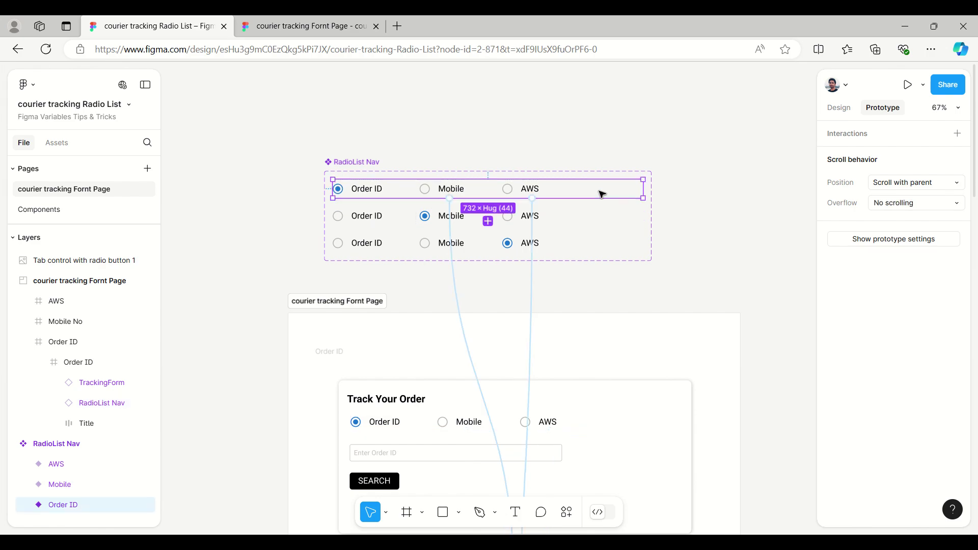
pyautogui.scroll(-15, 498, 349)
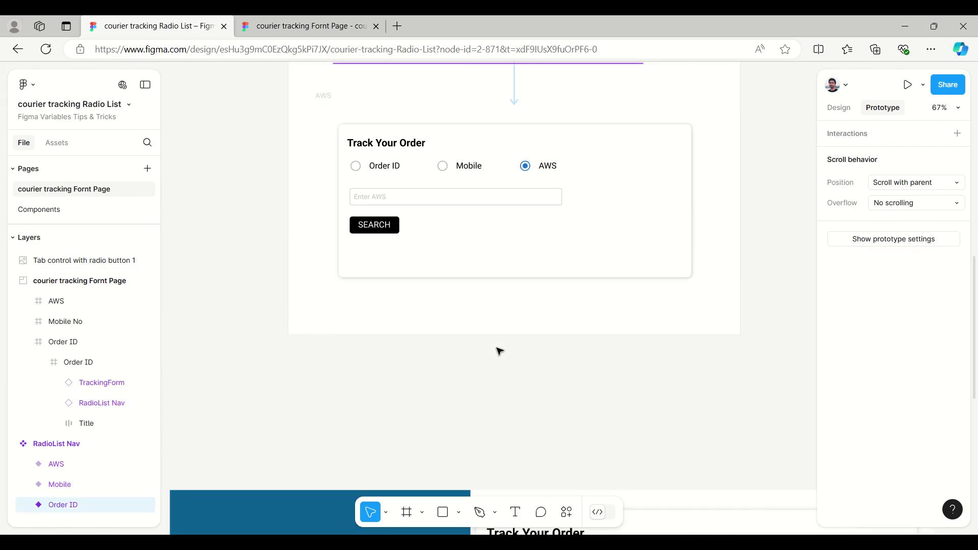
pyautogui.scroll(10, 499, 351)
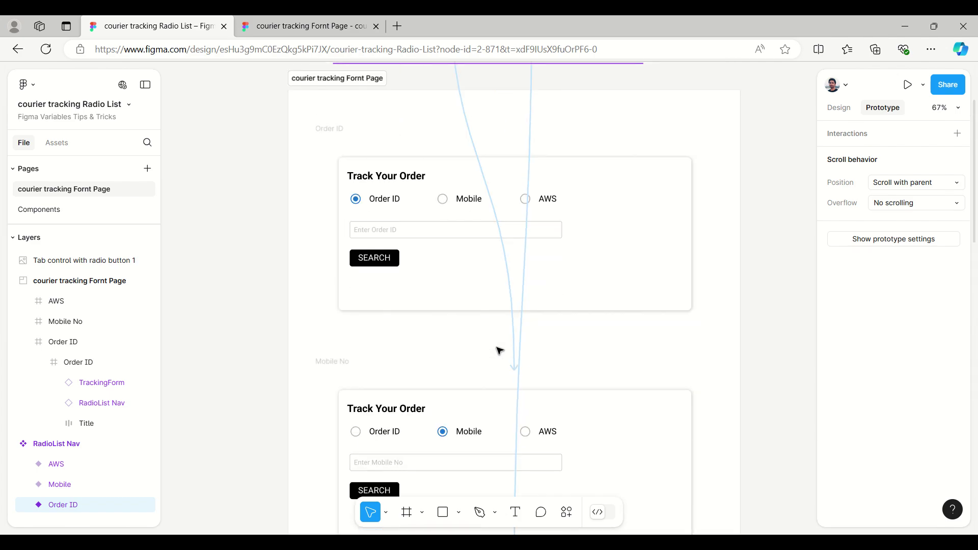
pyautogui.scroll(5, 499, 352)
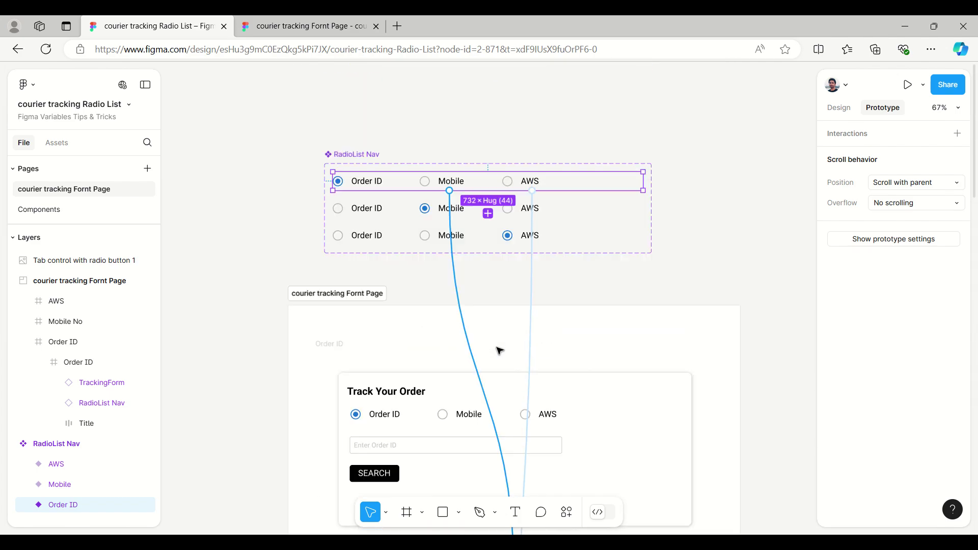
pyautogui.click(451, 182)
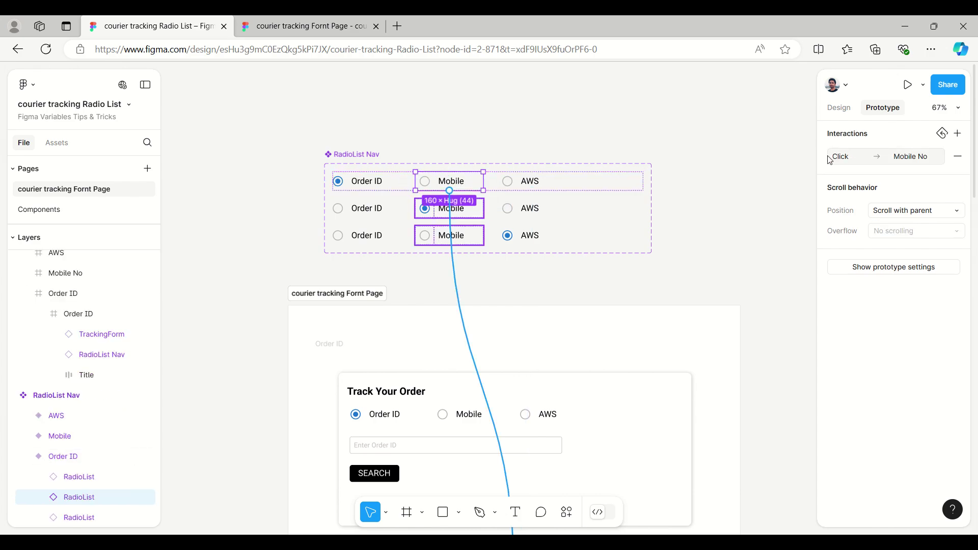
# Review its On click → Navigate to Mobile No interaction, including the State reset options.
pyautogui.click(843, 161)
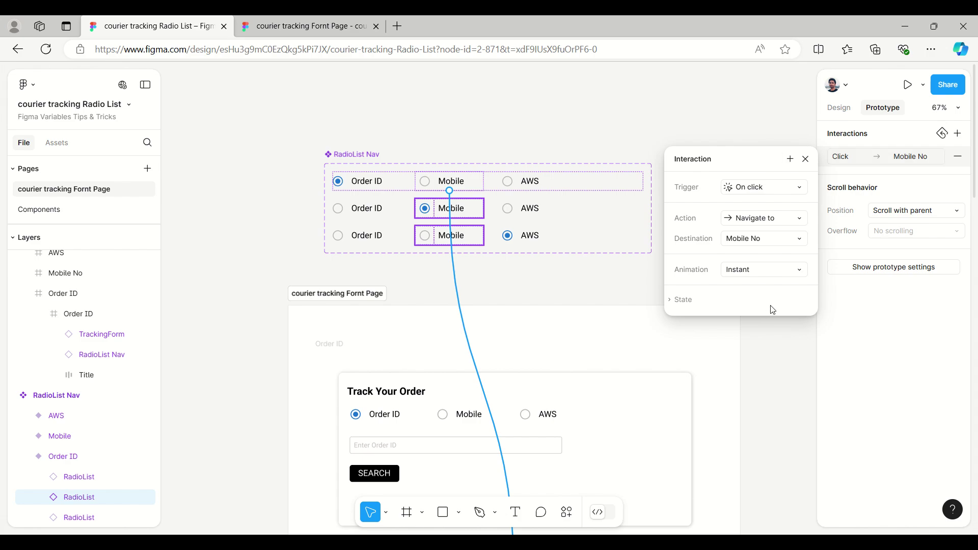
pyautogui.click(671, 300)
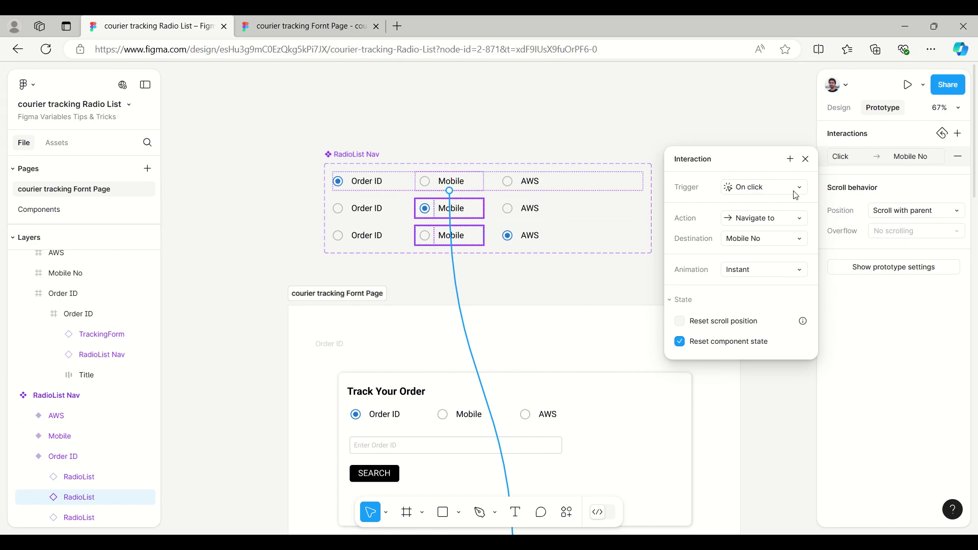
pyautogui.click(805, 159)
pyautogui.click(301, 29)
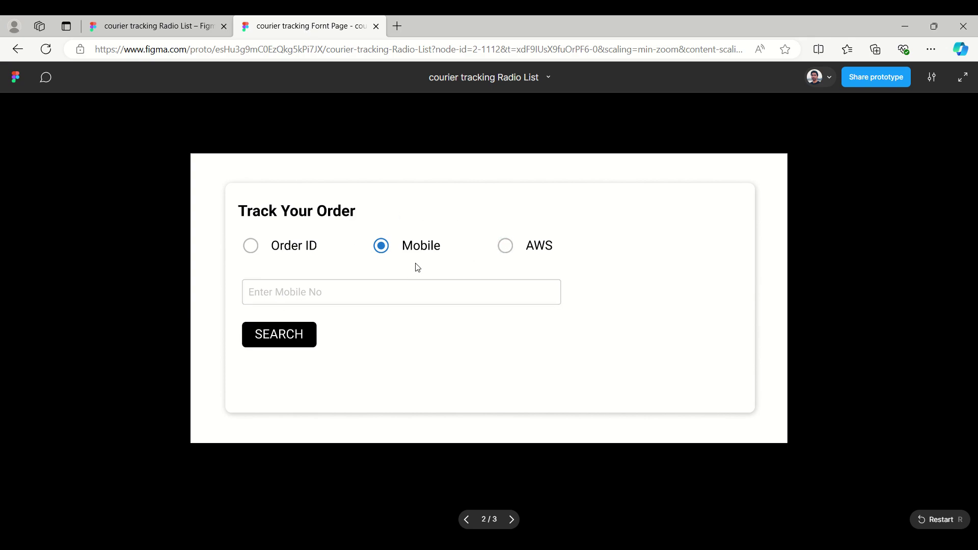
pyautogui.click(365, 297)
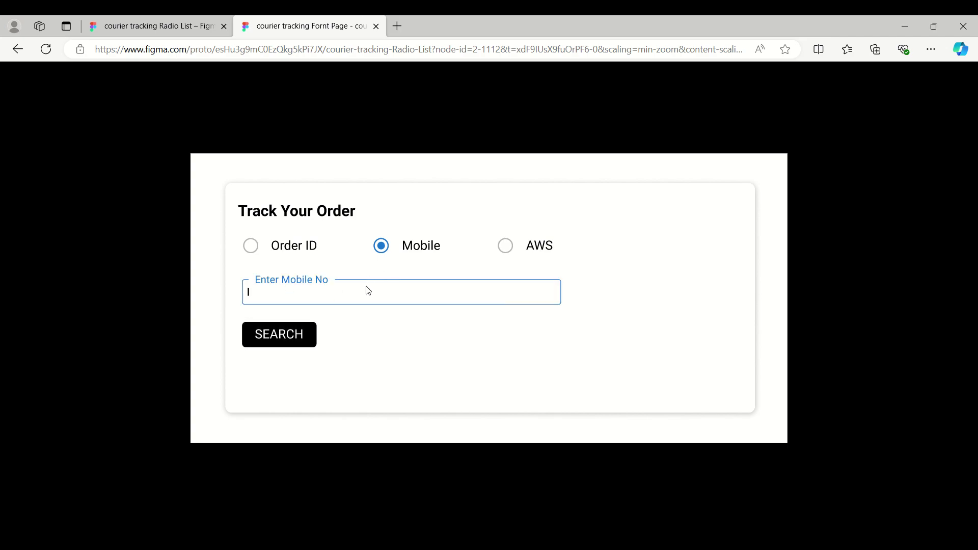
pyautogui.click(507, 249)
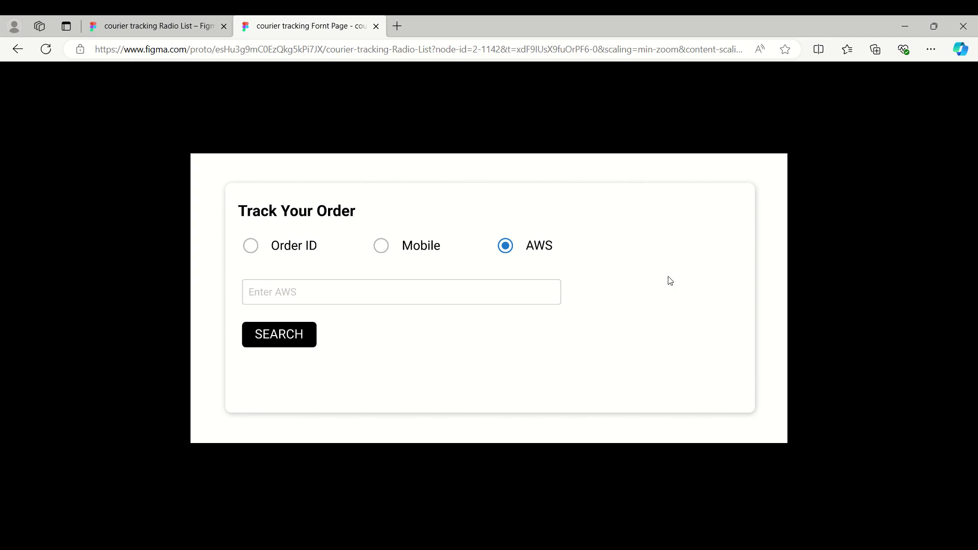
pyautogui.click(403, 293)
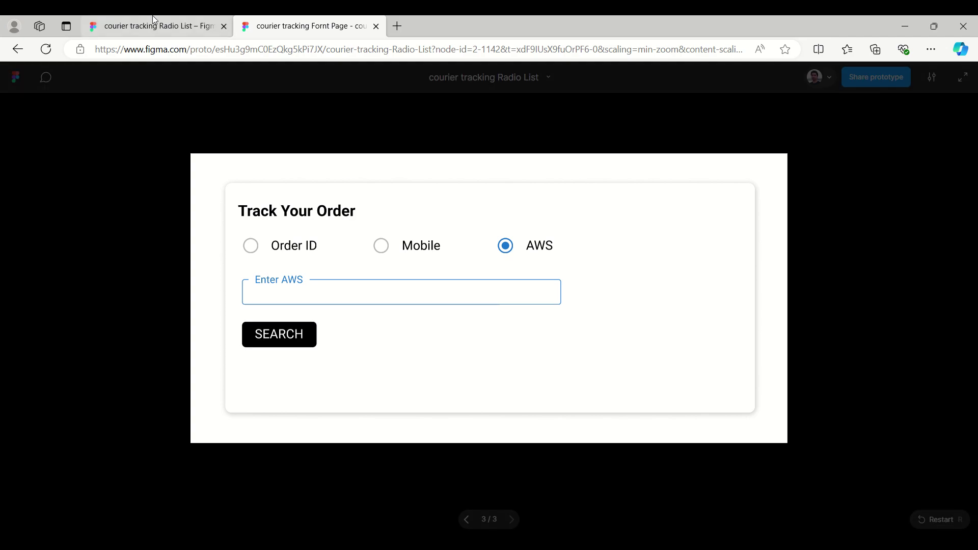
pyautogui.click(123, 26)
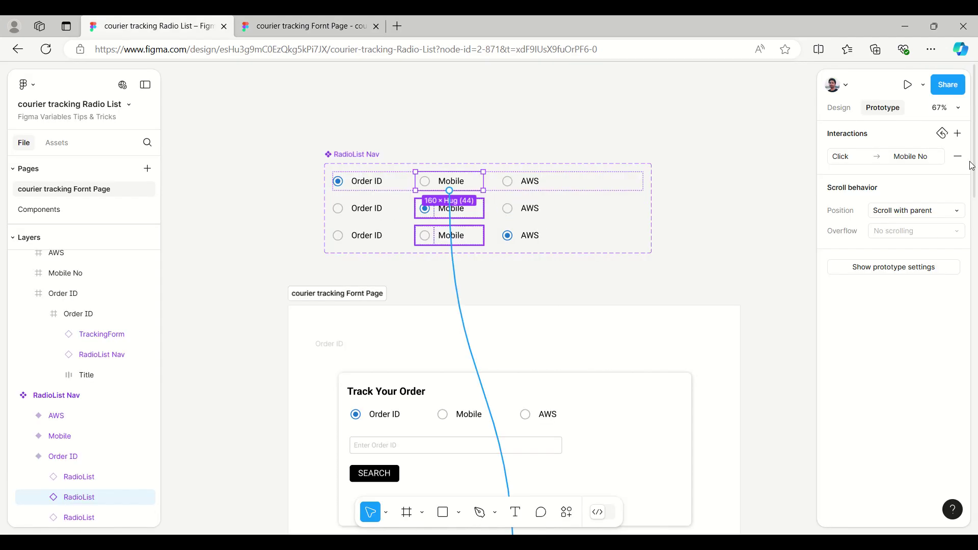
# Recheck the Click → Mobile No interaction's State reset settings, then close its details.
pyautogui.click(840, 162)
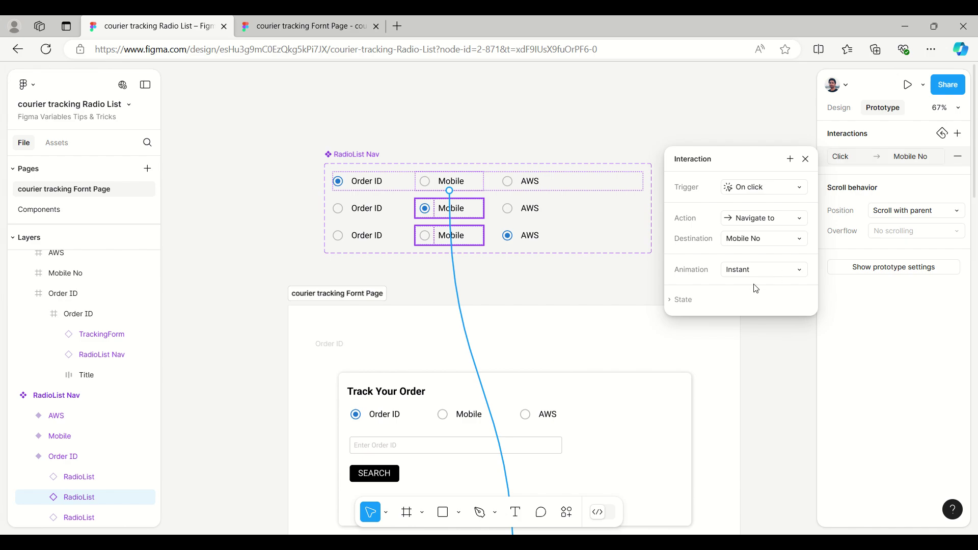
pyautogui.click(670, 301)
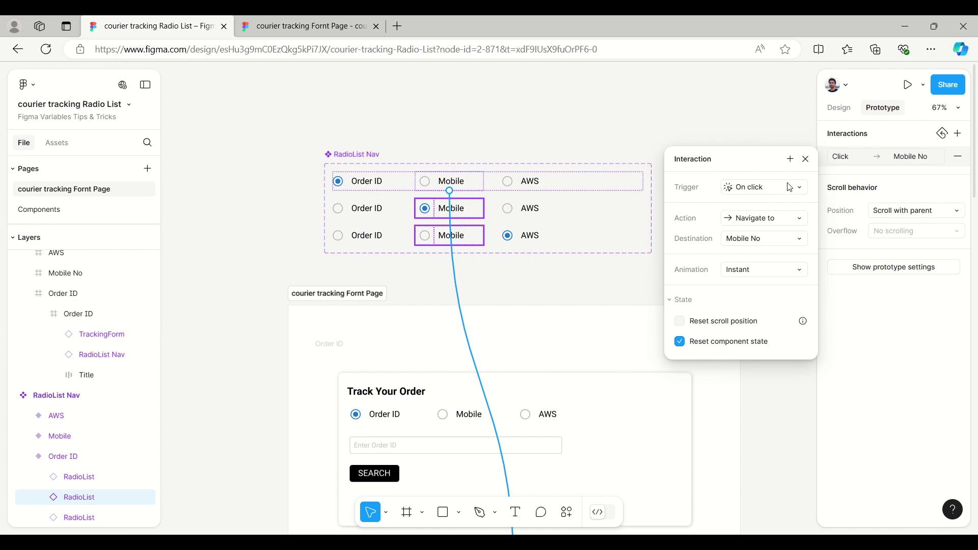
pyautogui.click(805, 160)
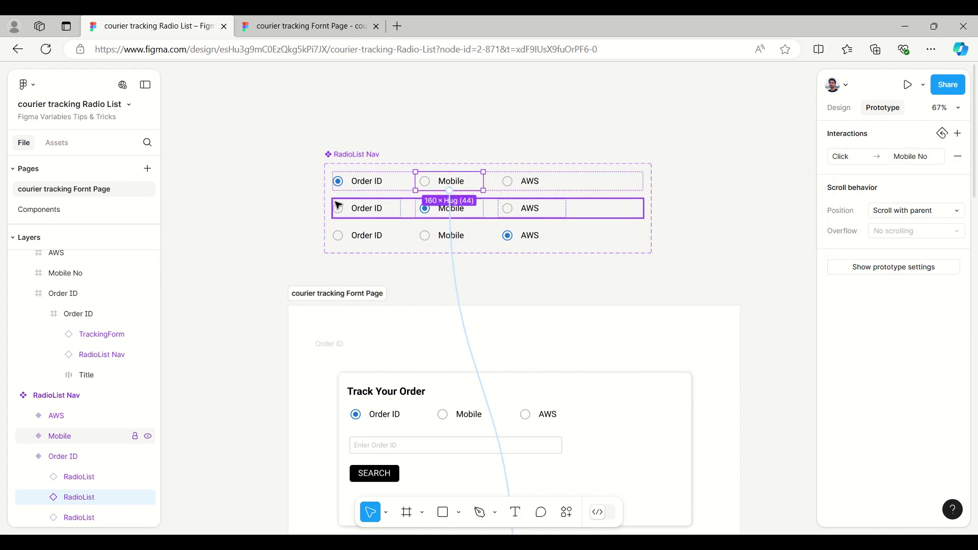
# Review RadioList Nav's Order ID, Mobile and AWS variants and its 772 × 212 design properties.
pyautogui.click(337, 159)
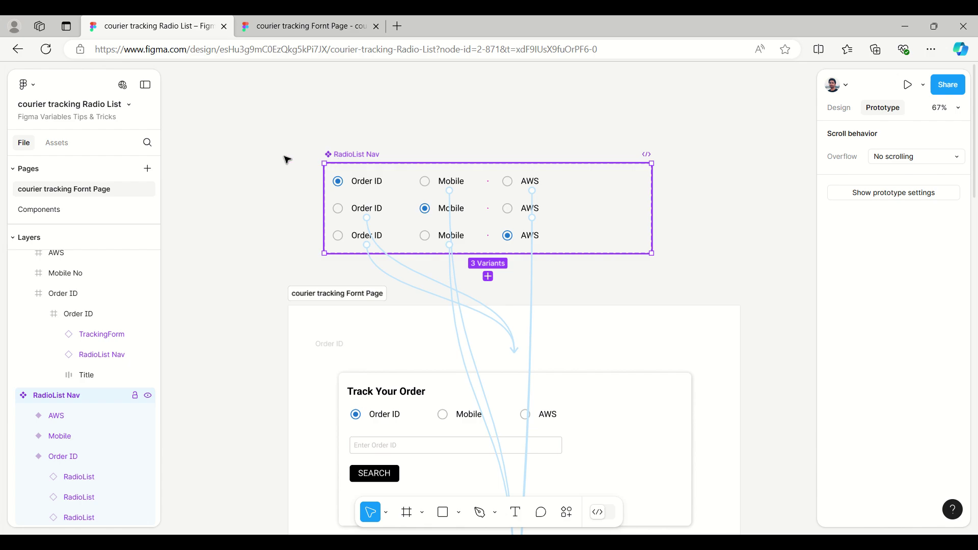
pyautogui.scroll(-1, 240, 231)
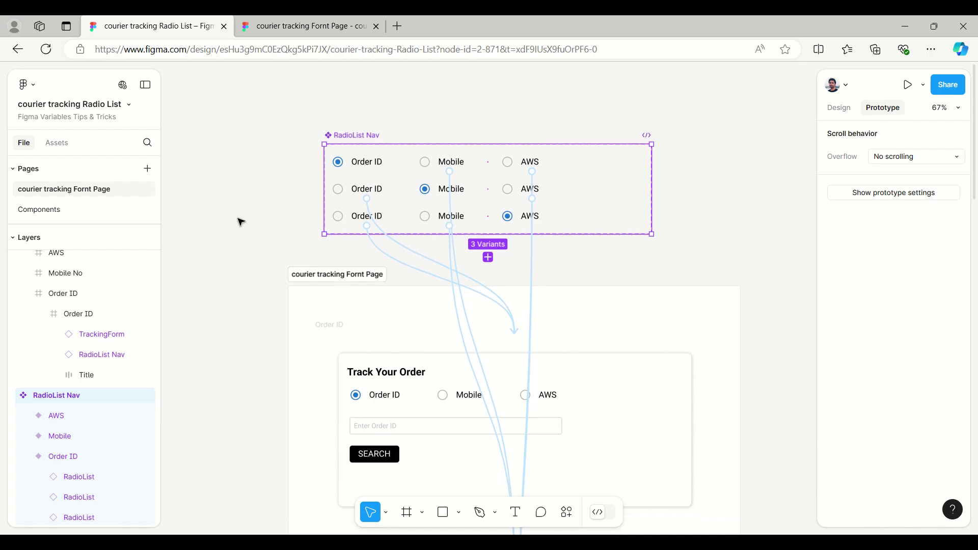
pyautogui.scroll(-5, 241, 220)
pyautogui.scroll(3, 678, 287)
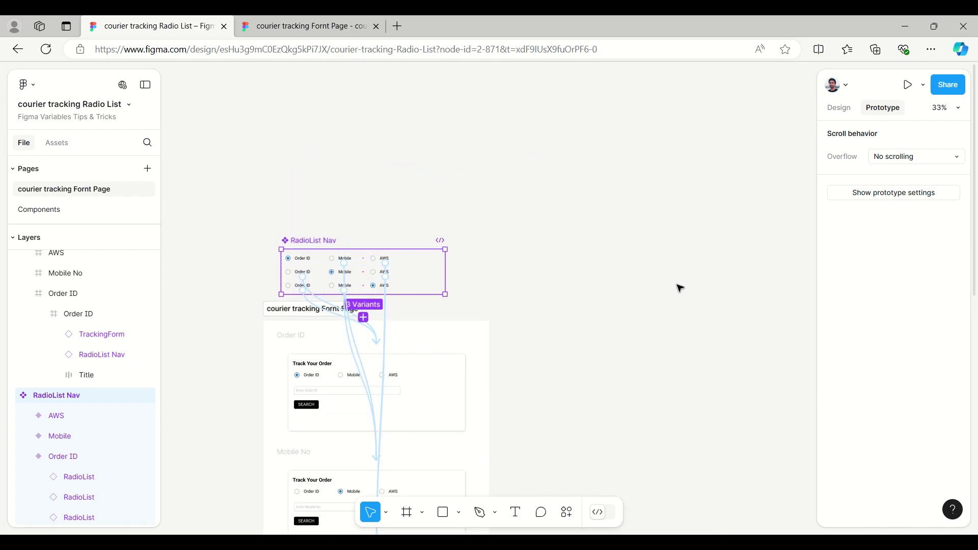
pyautogui.scroll(-6, 677, 288)
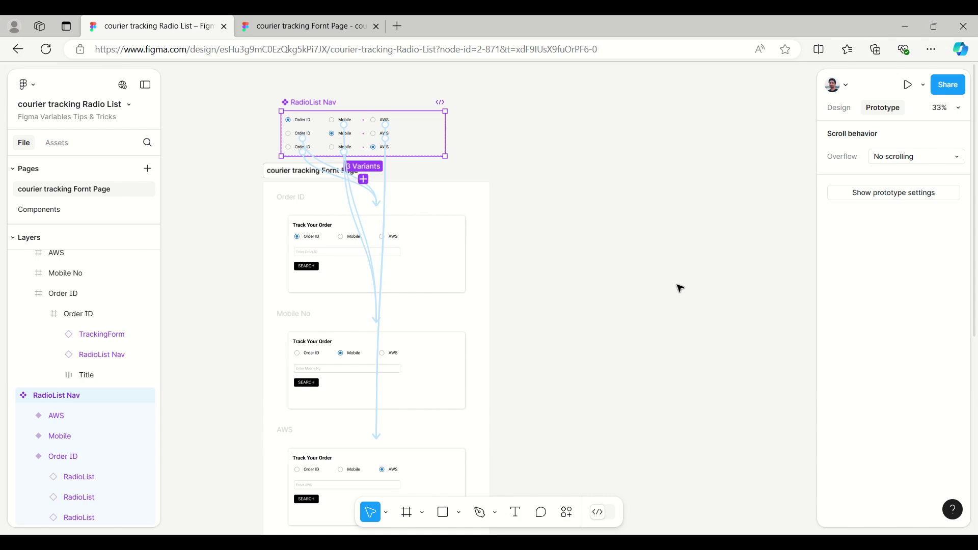
pyautogui.click(398, 238)
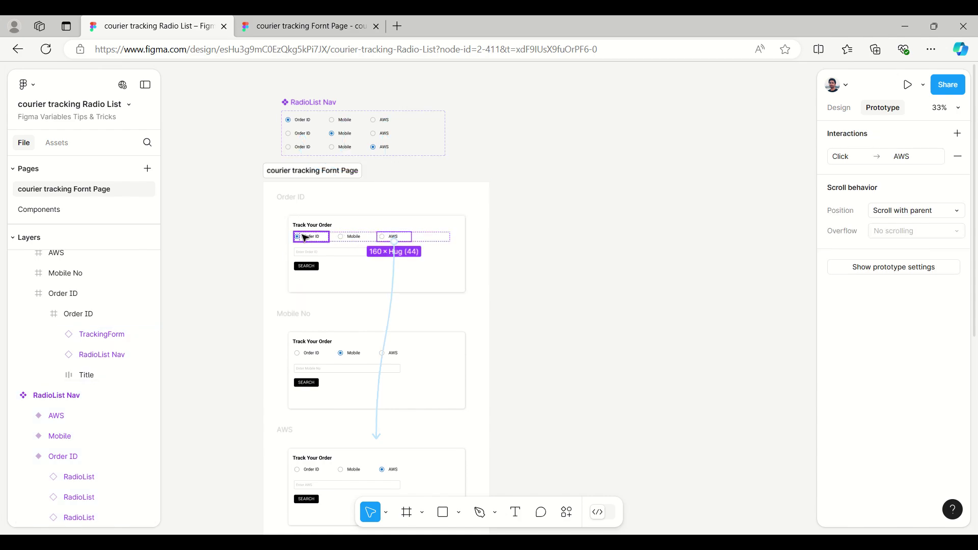
pyautogui.click(304, 107)
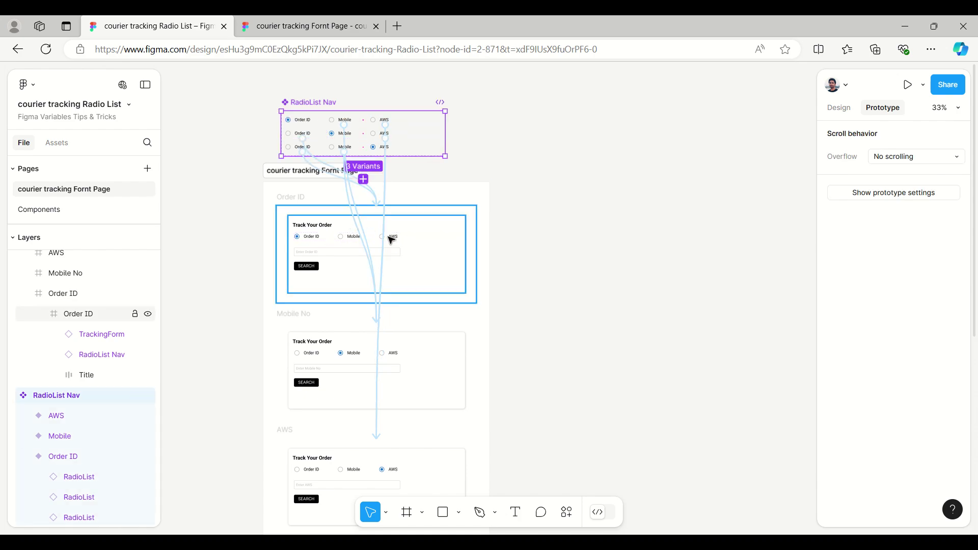
pyautogui.click(838, 108)
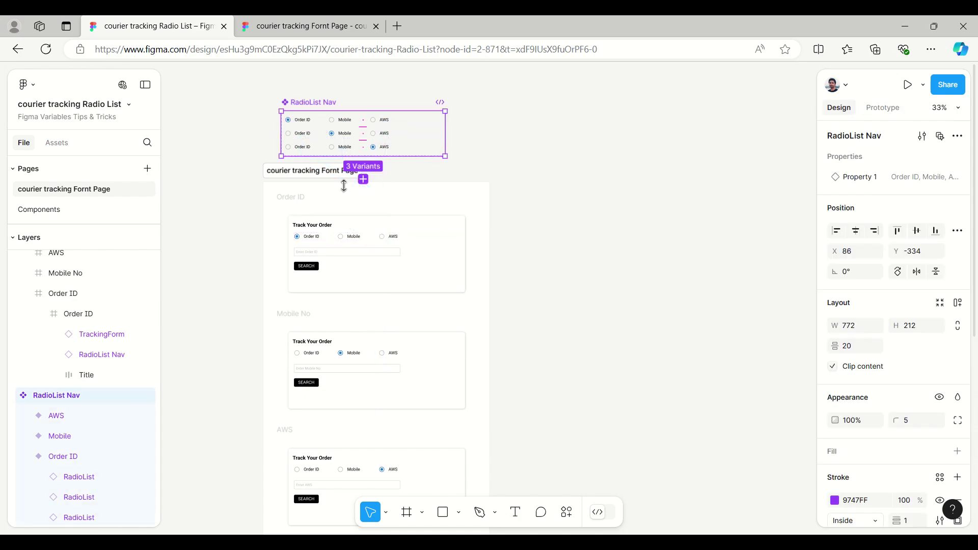
pyautogui.click(379, 239)
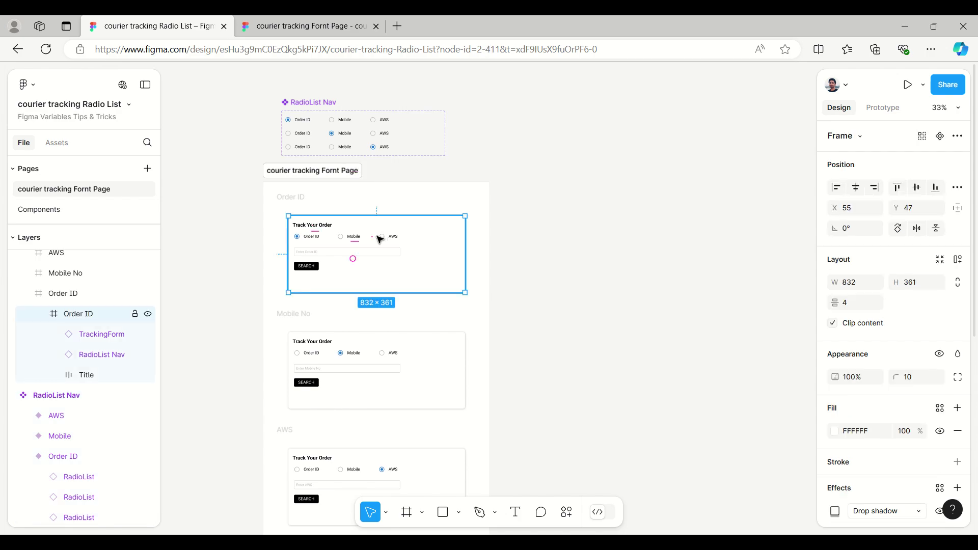
pyautogui.click(379, 237)
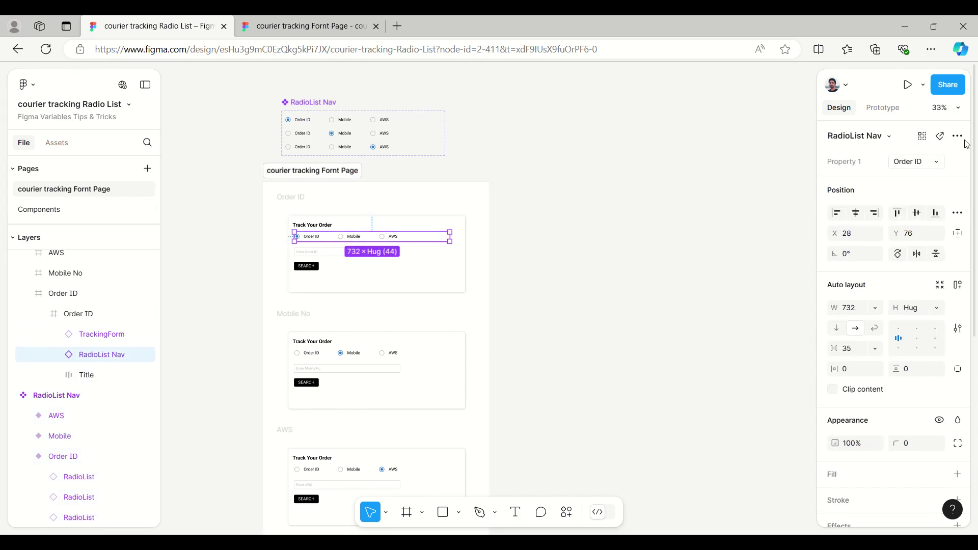
pyautogui.click(936, 162)
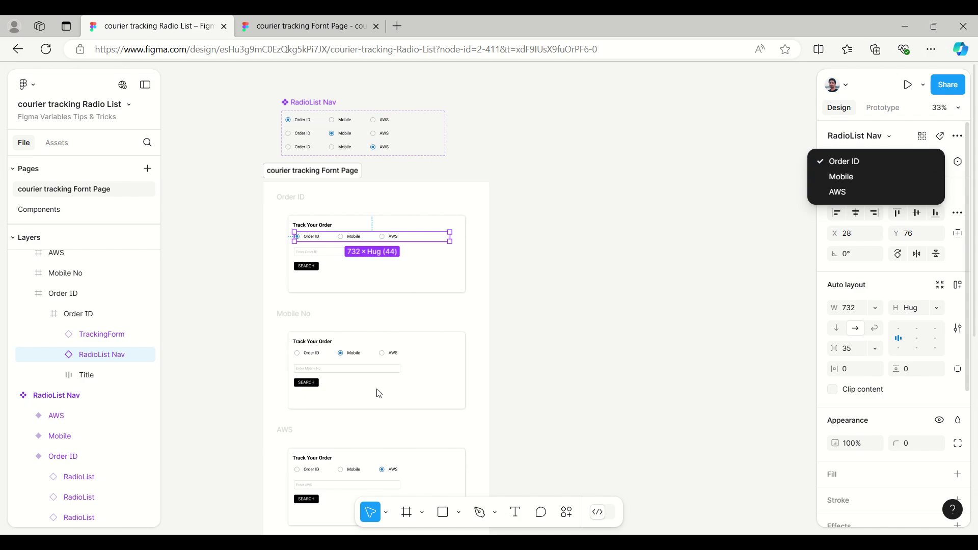
pyautogui.click(393, 353)
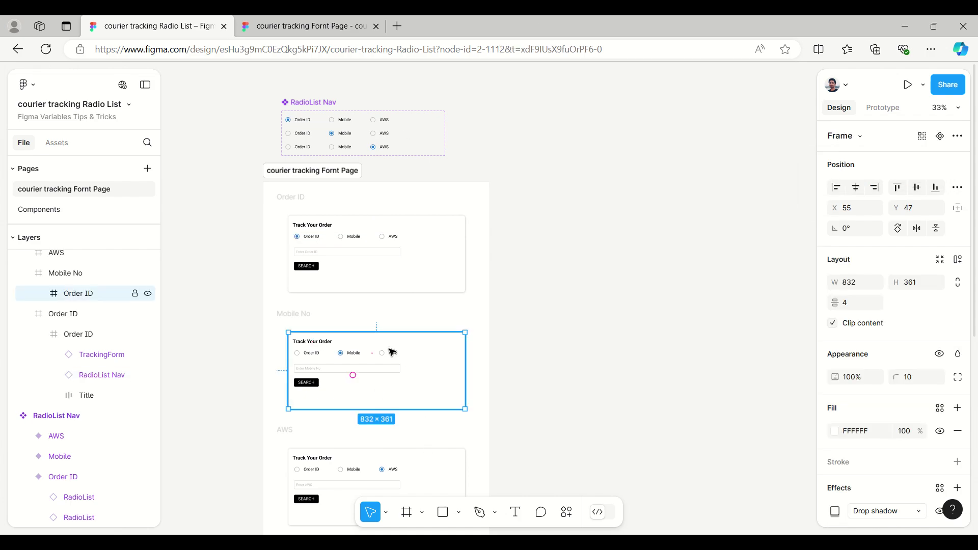
pyautogui.click(392, 352)
pyautogui.scroll(-1, 445, 284)
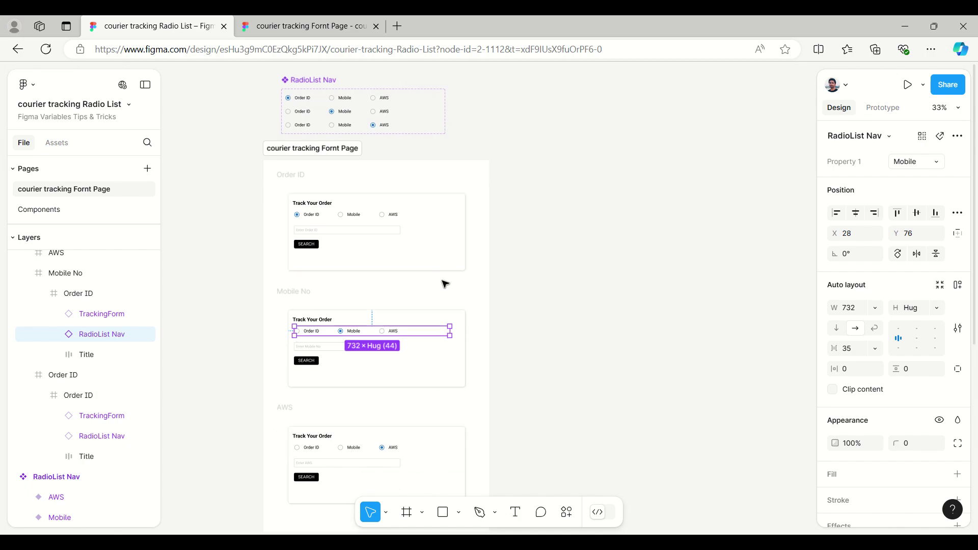
pyautogui.scroll(-2, 444, 283)
pyautogui.click(383, 403)
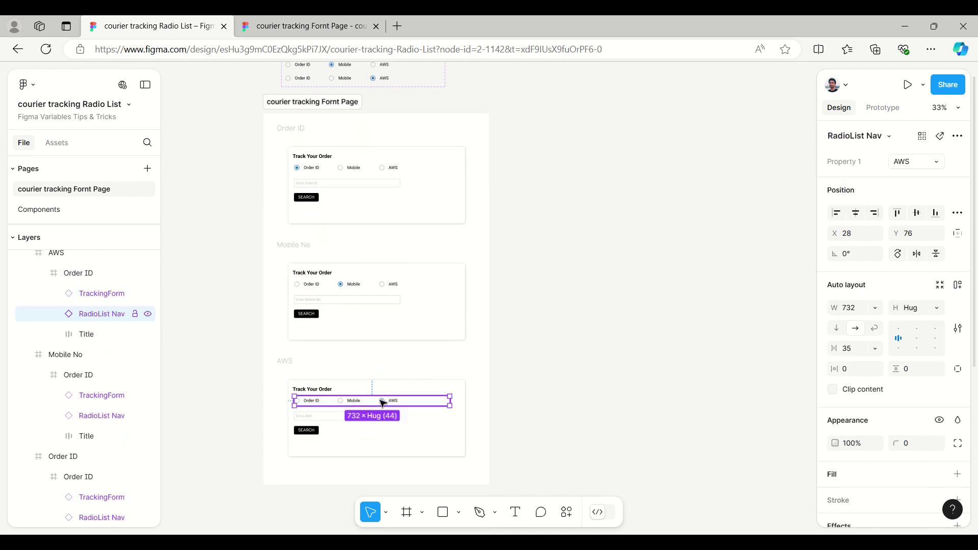
pyautogui.scroll(5, 299, 462)
pyautogui.scroll(4, 299, 462)
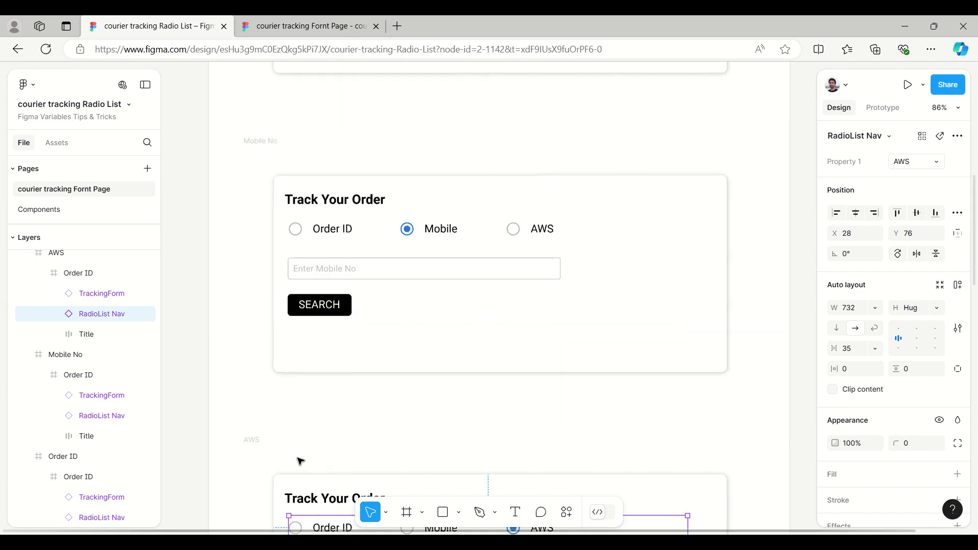
pyautogui.scroll(-4, 299, 461)
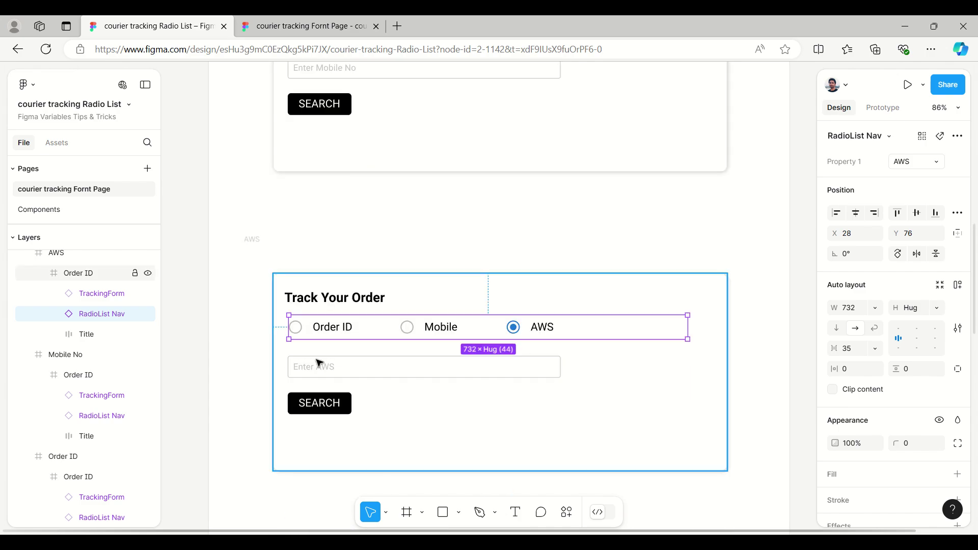
pyautogui.scroll(9, 558, 255)
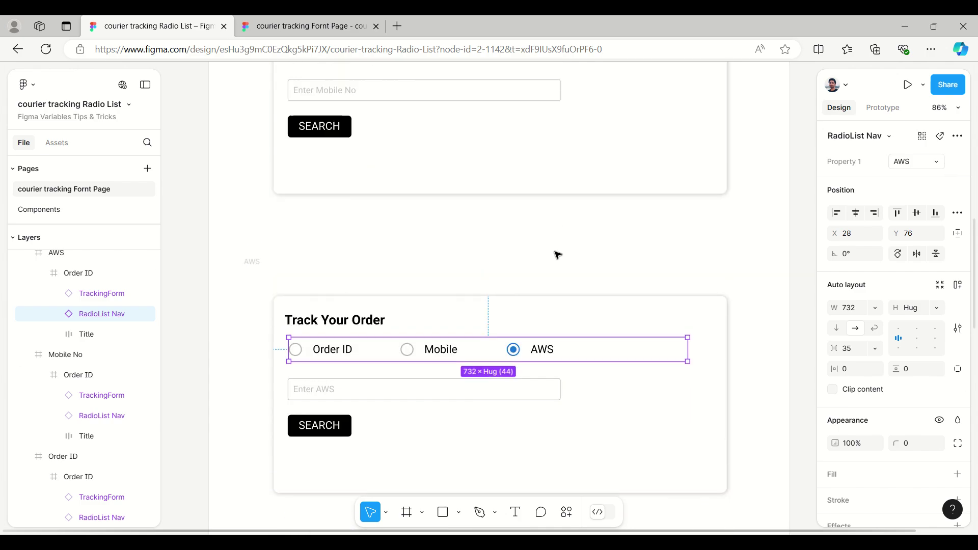
pyautogui.scroll(7, 558, 255)
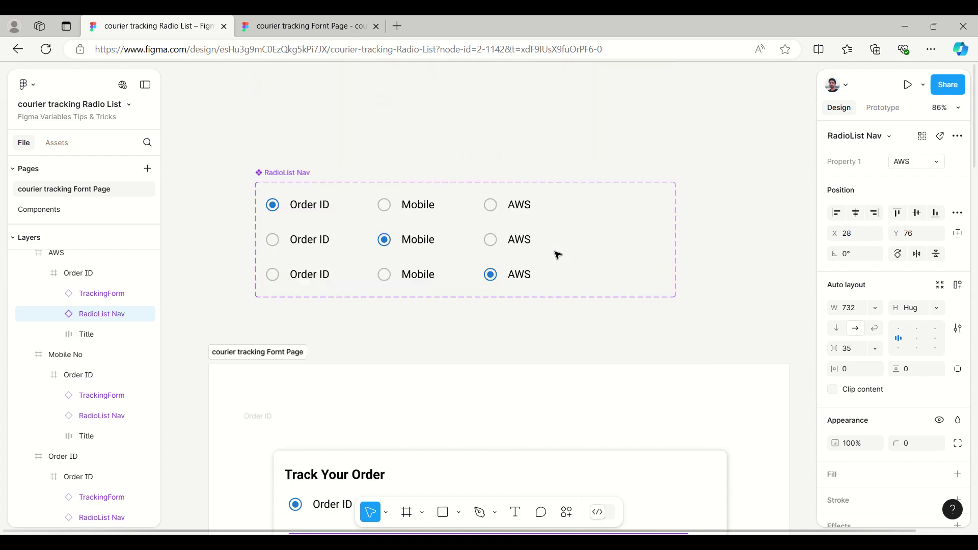
pyautogui.click(298, 182)
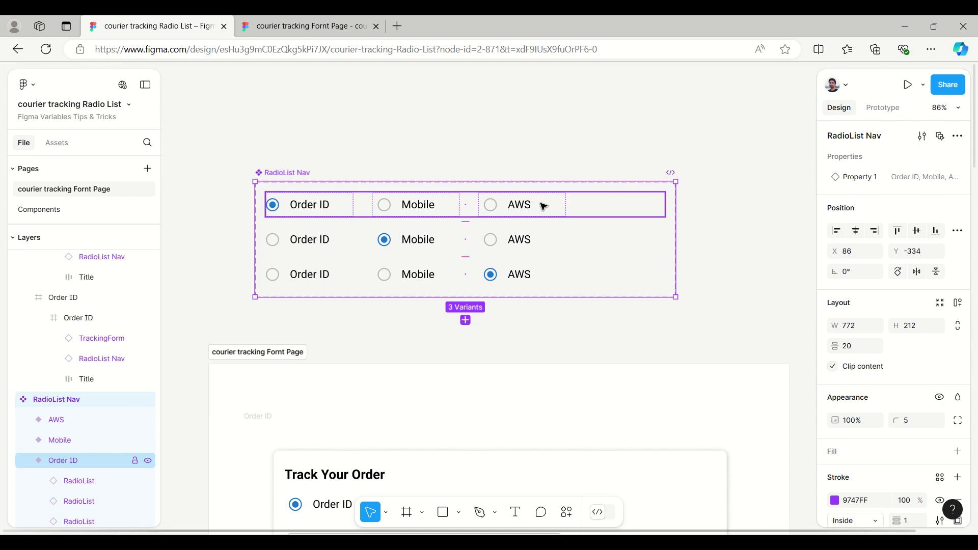
pyautogui.scroll(-5, 543, 206)
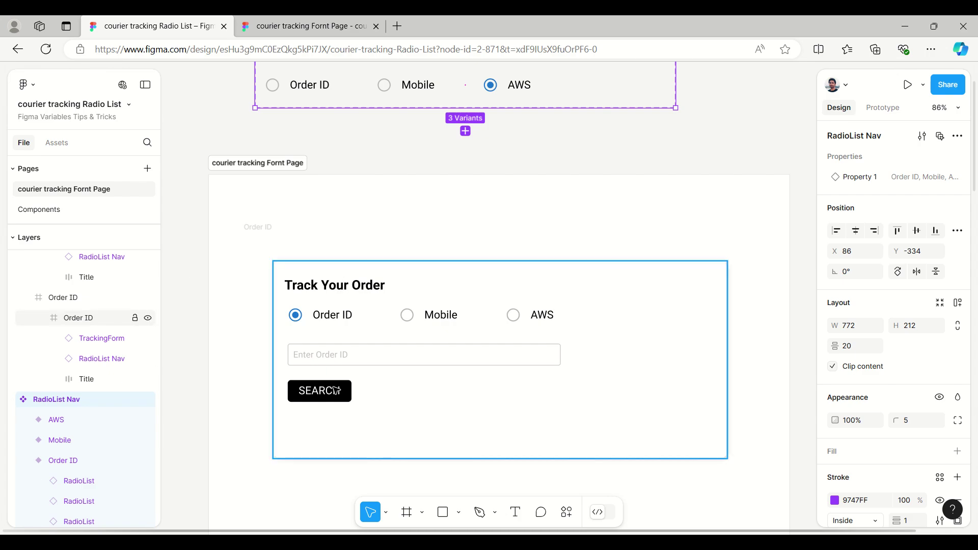
pyautogui.scroll(-3, 373, 314)
pyautogui.scroll(1, 373, 314)
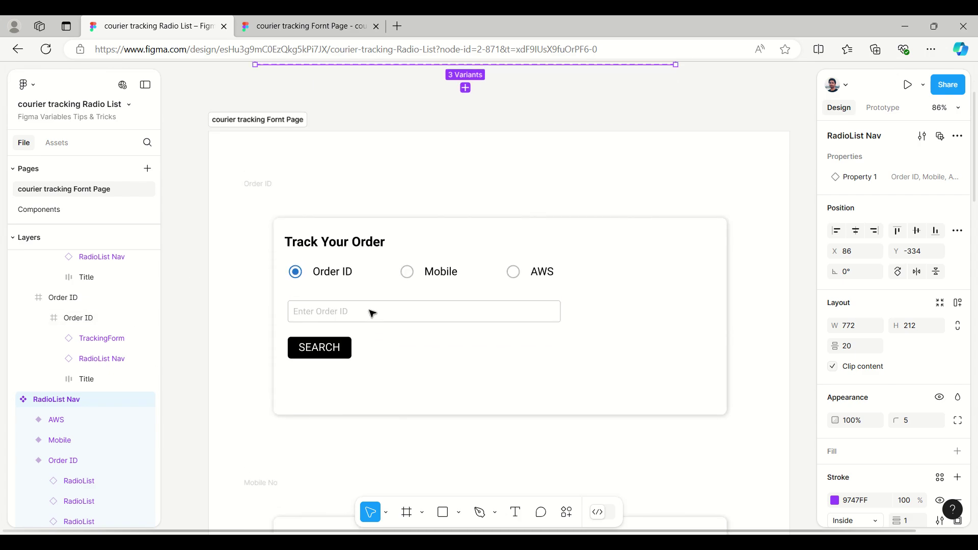
pyautogui.click(402, 293)
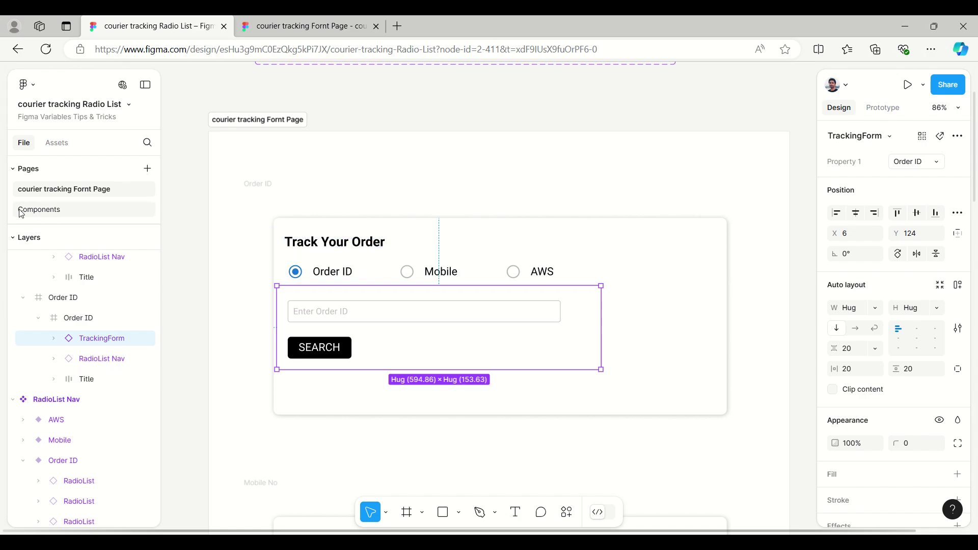
pyautogui.click(44, 210)
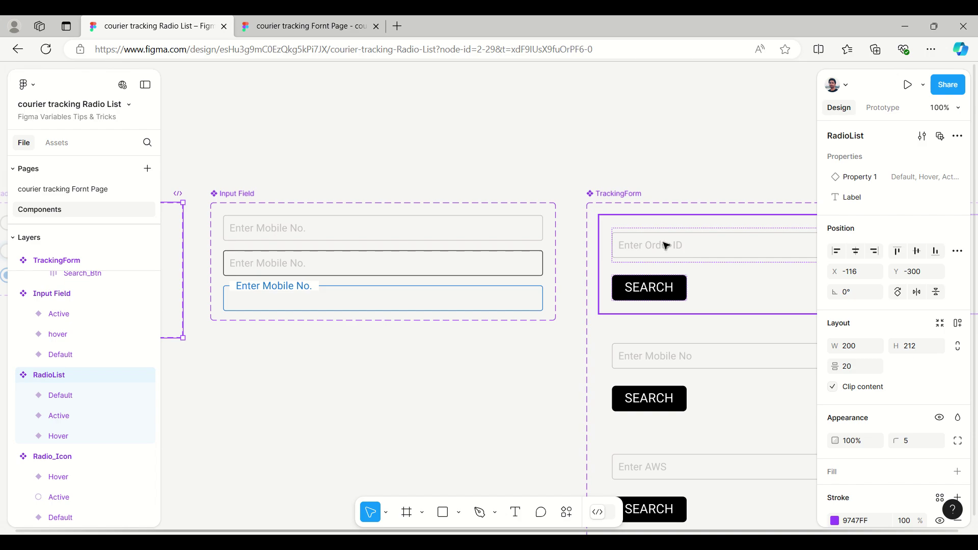
pyautogui.click(48, 191)
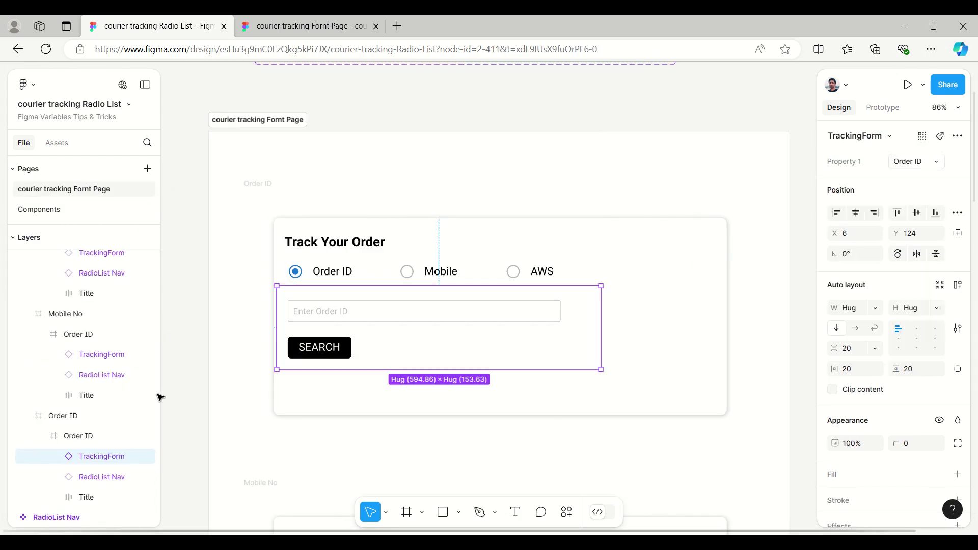
pyautogui.scroll(-3, 127, 352)
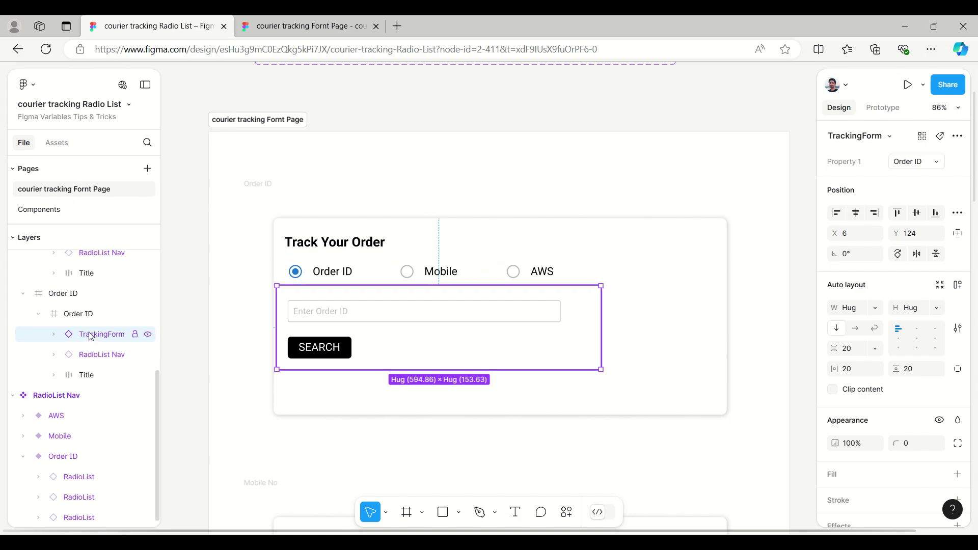
pyautogui.click(371, 219)
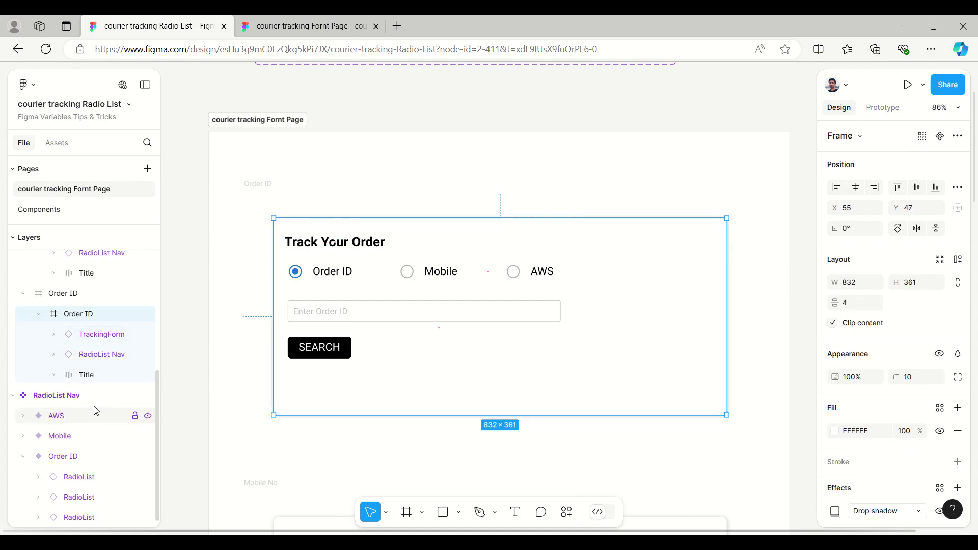
pyautogui.click(356, 248)
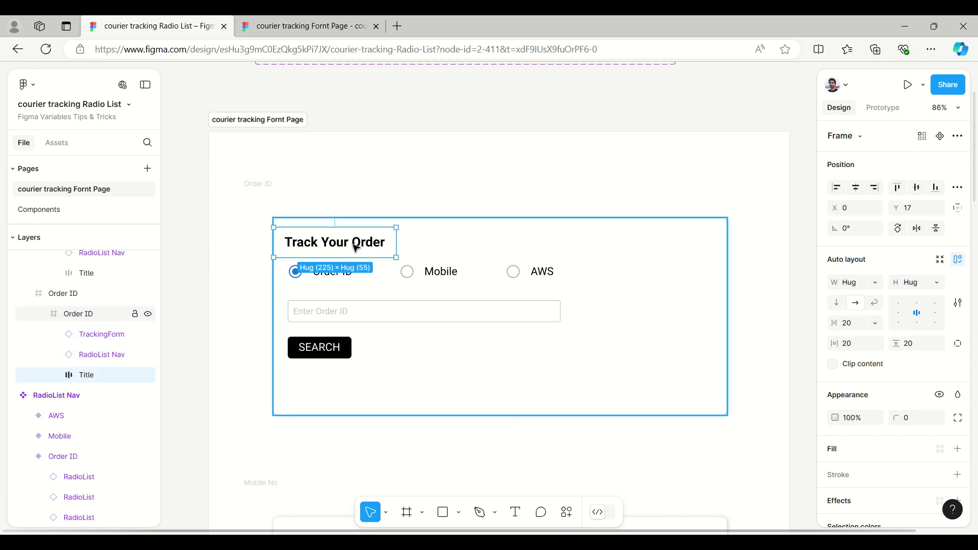
pyautogui.click(321, 268)
pyautogui.scroll(4, 306, 224)
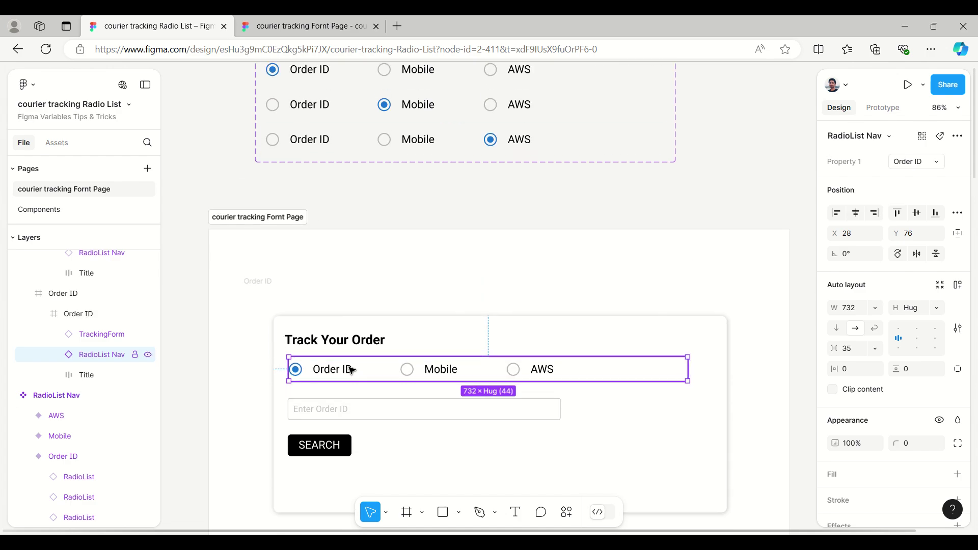
pyautogui.scroll(1, 351, 370)
pyautogui.click(398, 228)
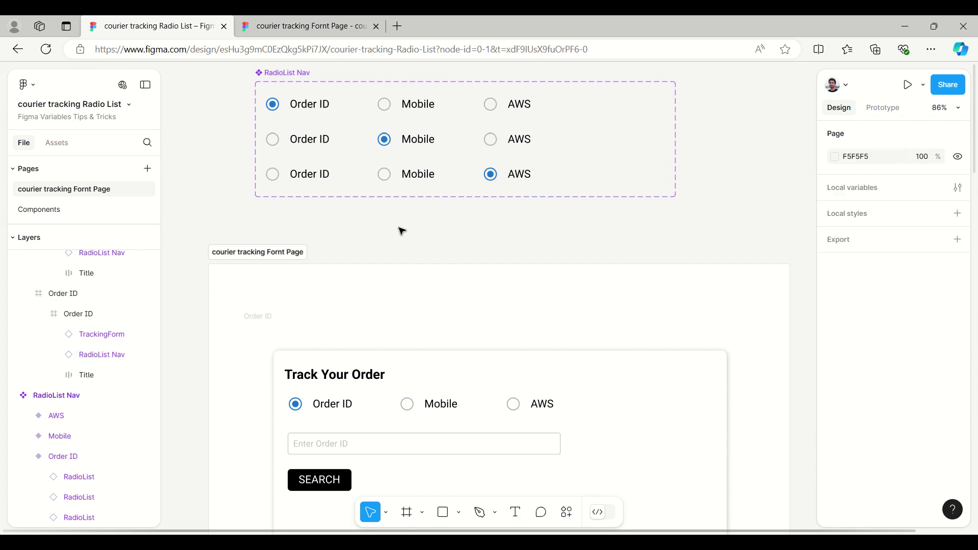
pyautogui.doubleClick(404, 106)
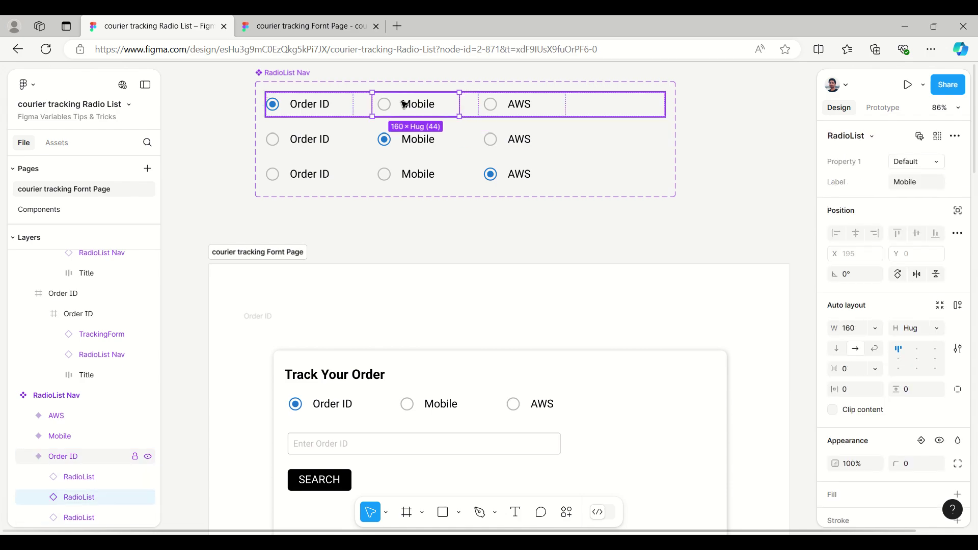
pyautogui.click(880, 109)
pyautogui.click(839, 108)
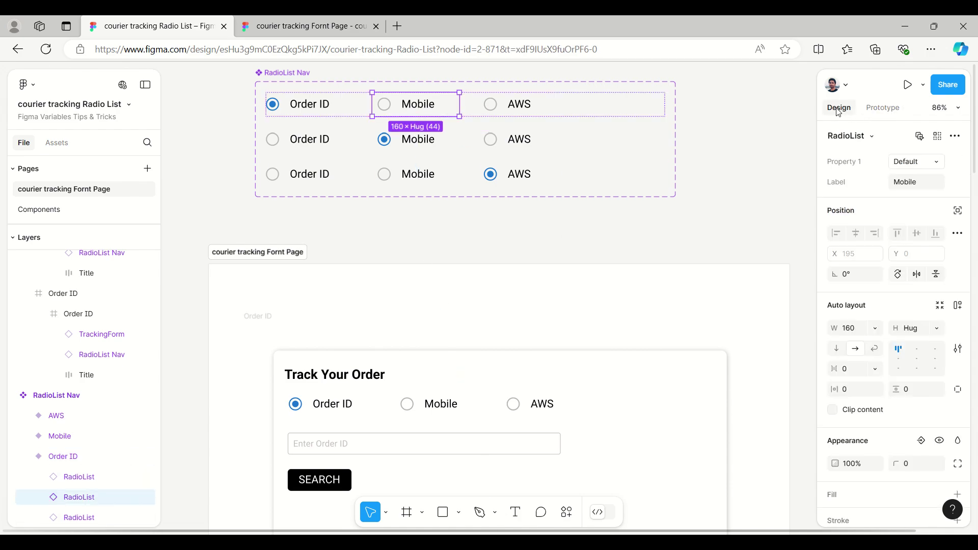
pyautogui.scroll(3, 350, 227)
pyautogui.scroll(-4, 350, 227)
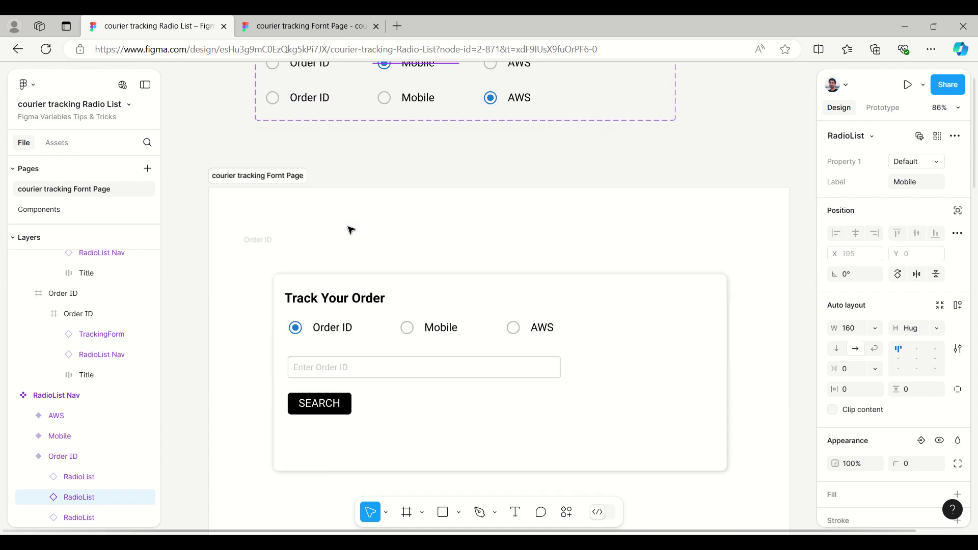
pyautogui.scroll(-3, 448, 328)
pyautogui.scroll(-4, 451, 330)
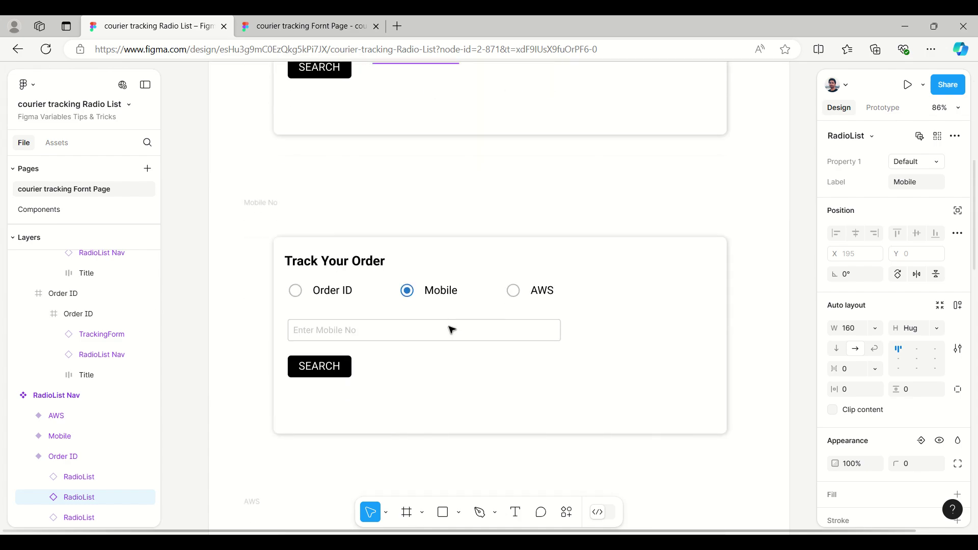
pyautogui.scroll(2, 451, 328)
pyautogui.scroll(3, 451, 330)
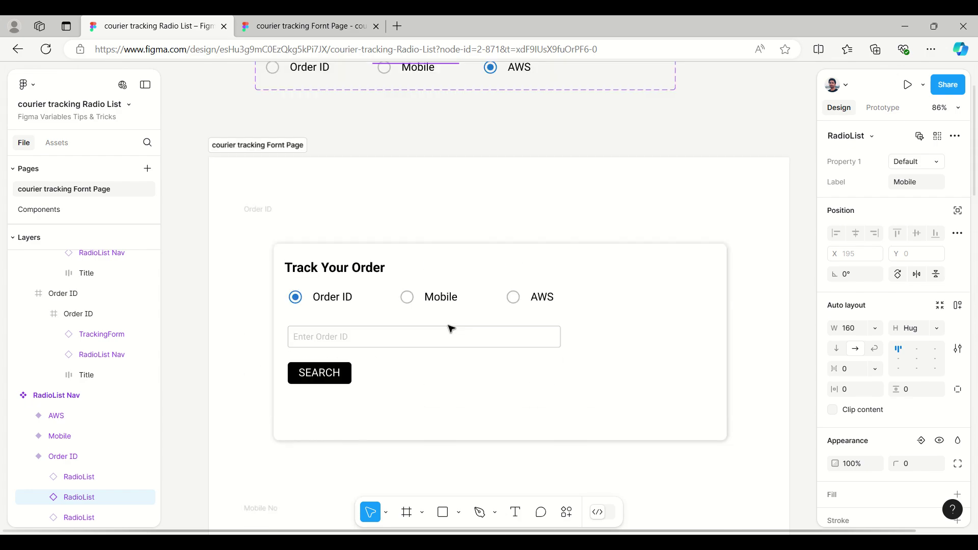
pyautogui.click(289, 23)
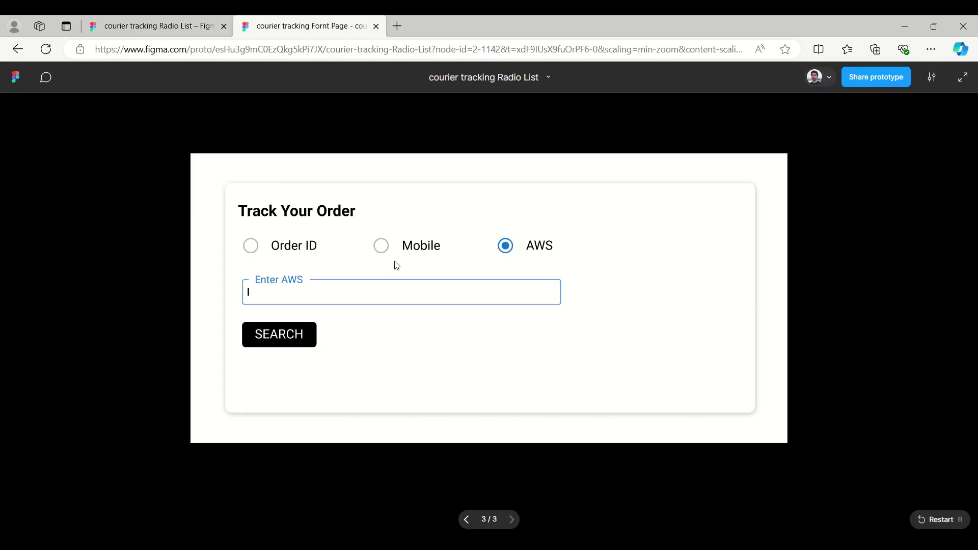
pyautogui.click(404, 245)
pyautogui.click(292, 249)
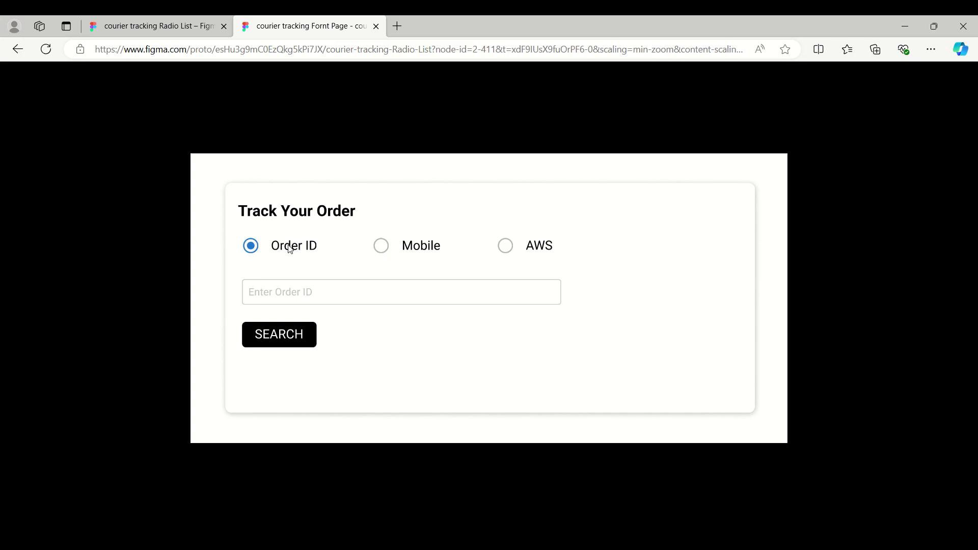
pyautogui.click(395, 246)
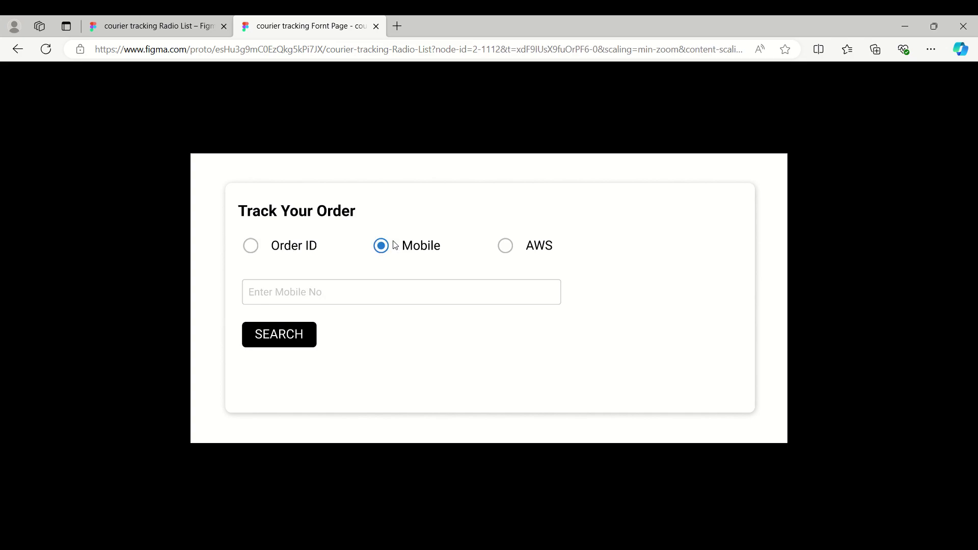
pyautogui.click(537, 247)
pyautogui.click(419, 246)
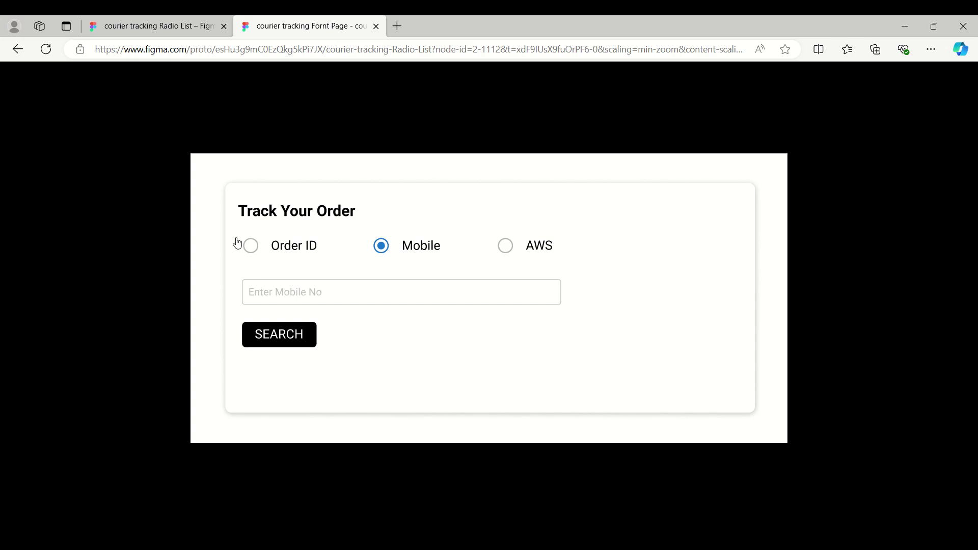
pyautogui.click(297, 249)
pyautogui.click(131, 30)
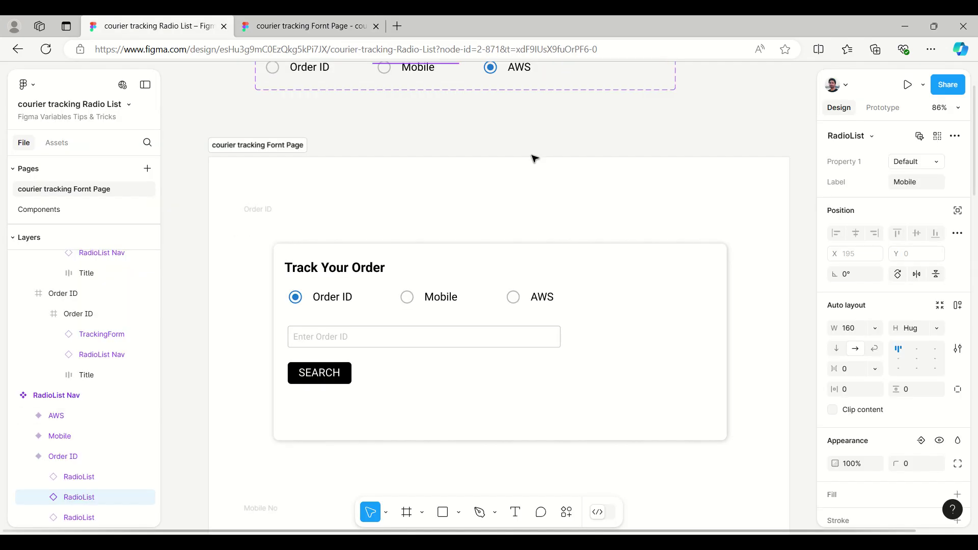